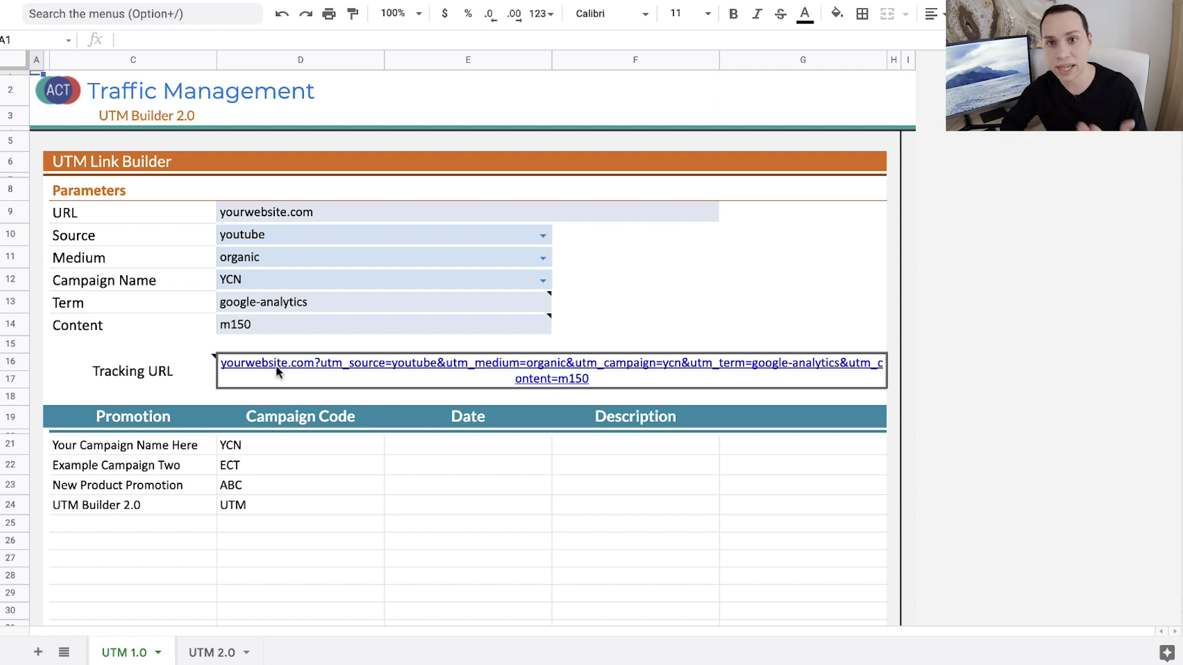
Inspect the URL value and the Source, Medium and Campaign Name default lists
mouse_move(337, 324)
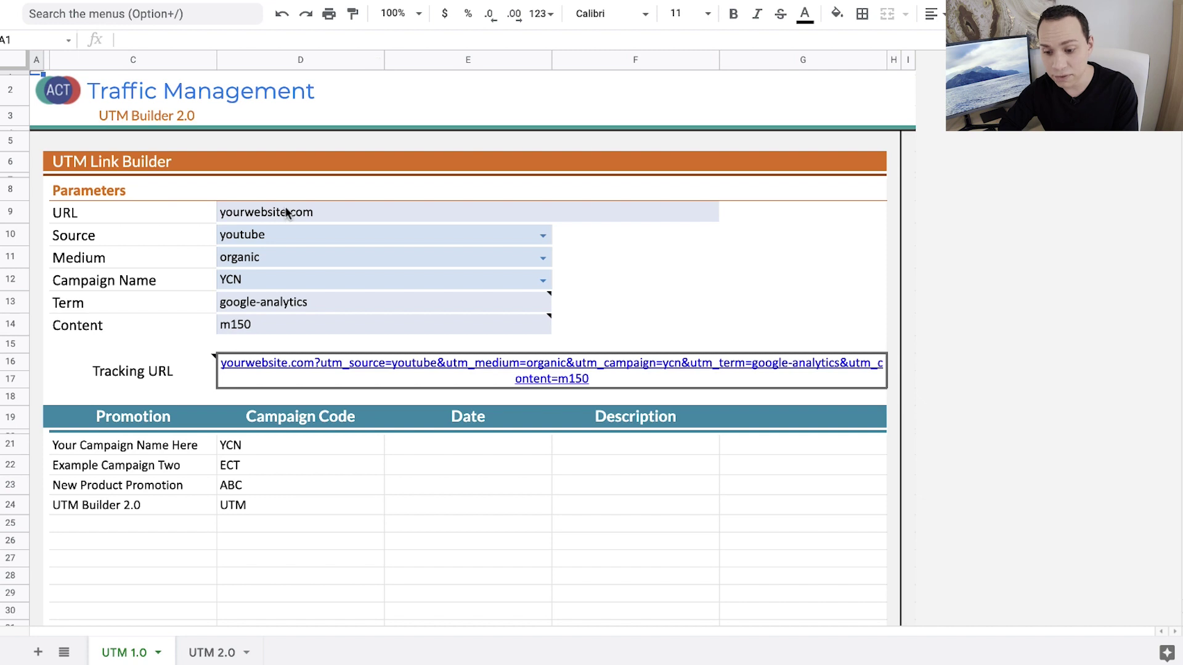
click(284, 211)
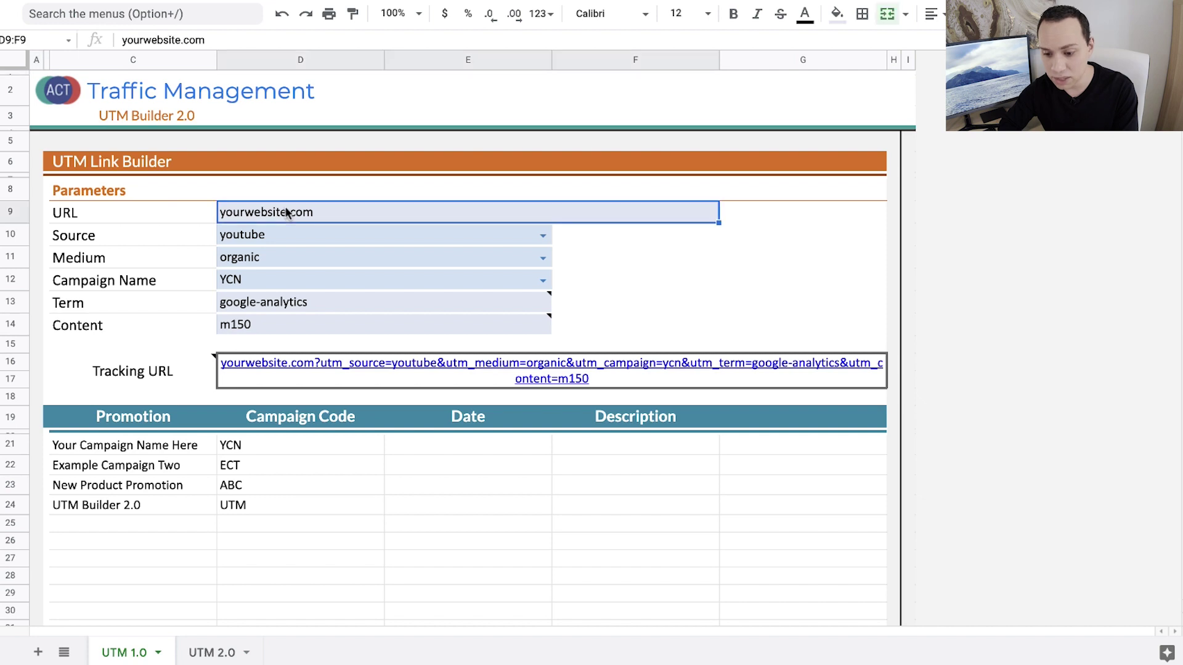
scroll(285, 212, down, 10)
click(121, 244)
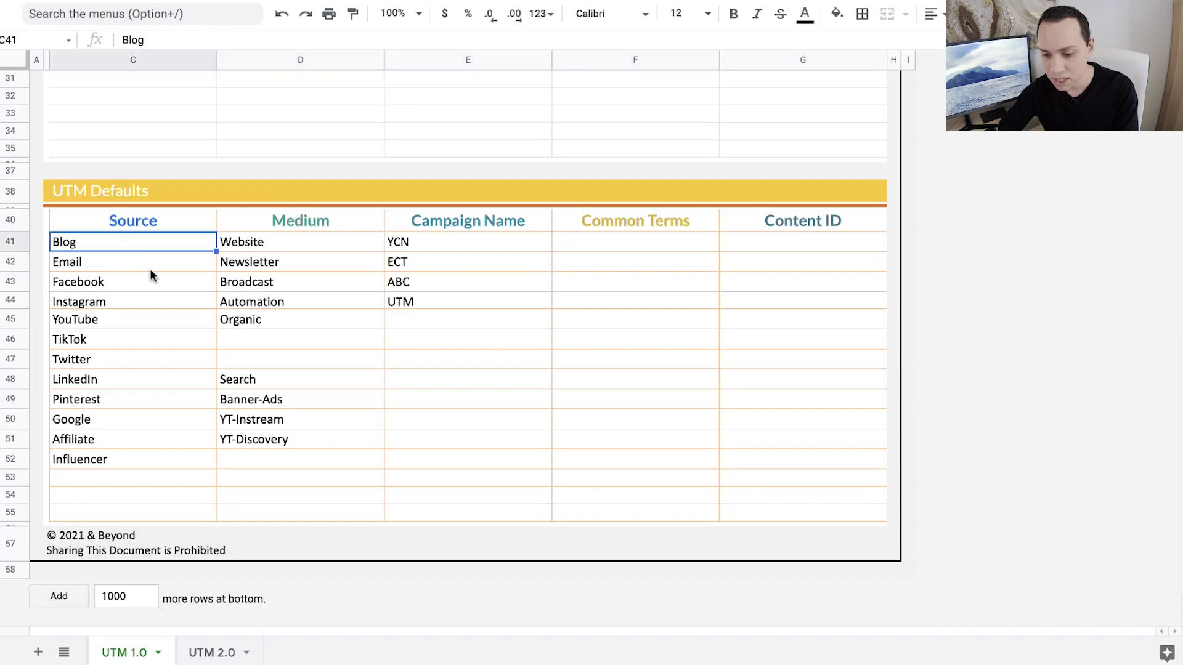
shift+click(331, 454)
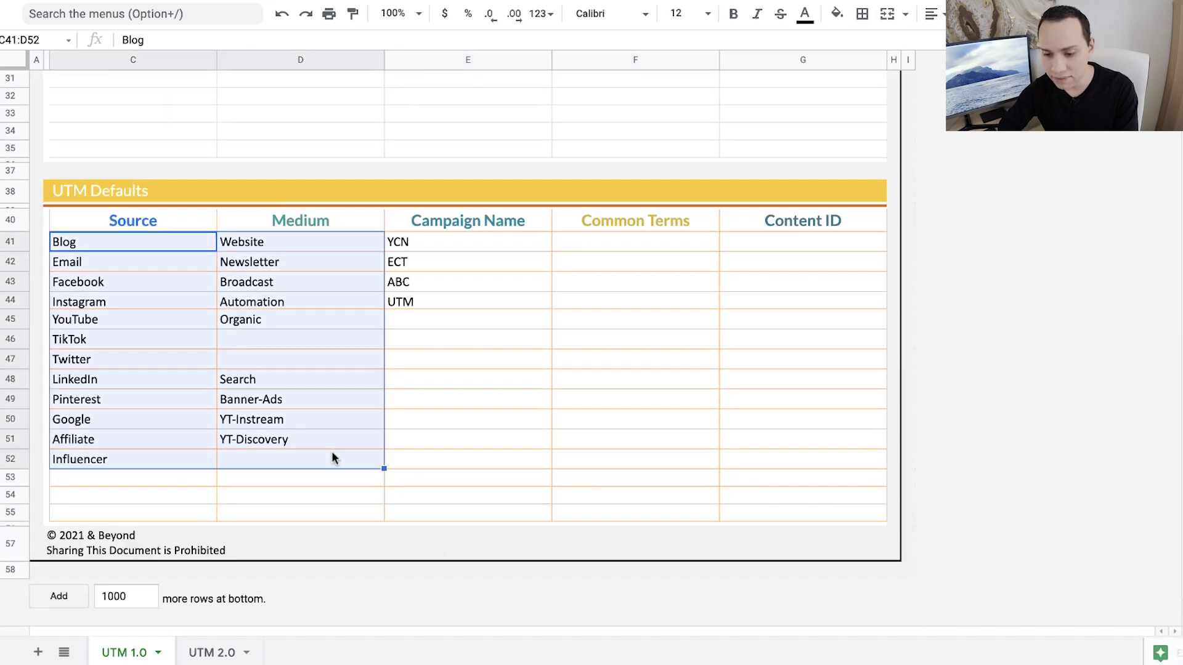
click(446, 301)
scroll(308, 321, up, 5)
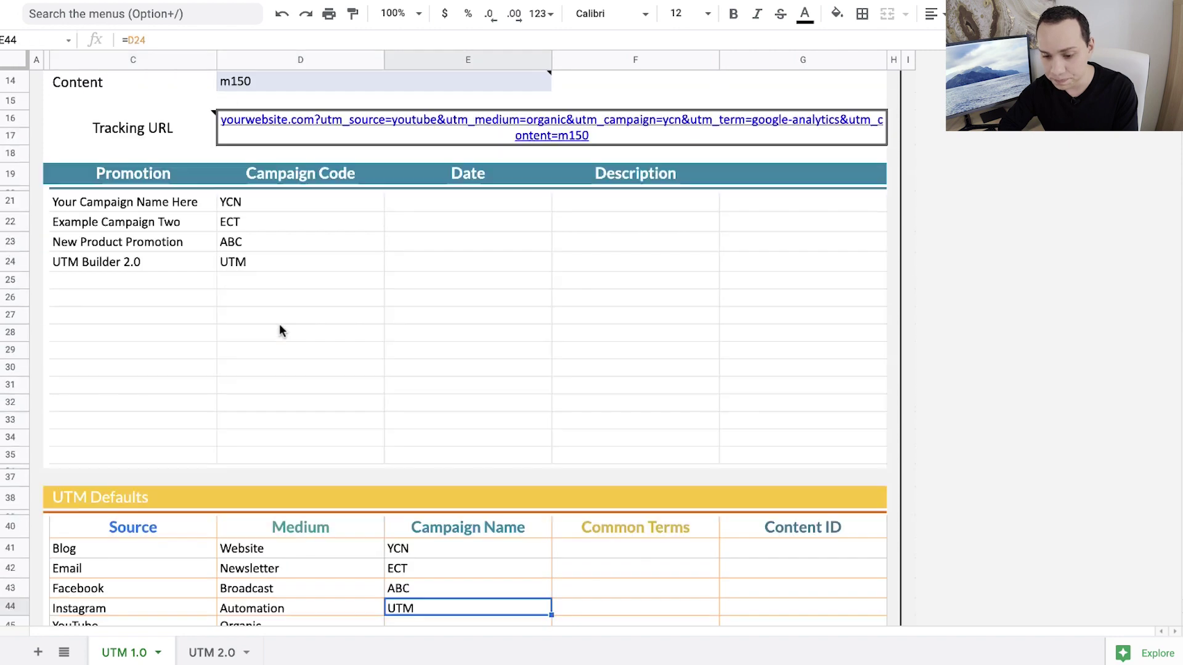
Clear row 24 and re-enter it as 'UTM Builder 2.0' with campaign code UTM
click(161, 310)
key(shift+Right)
key(Delete)
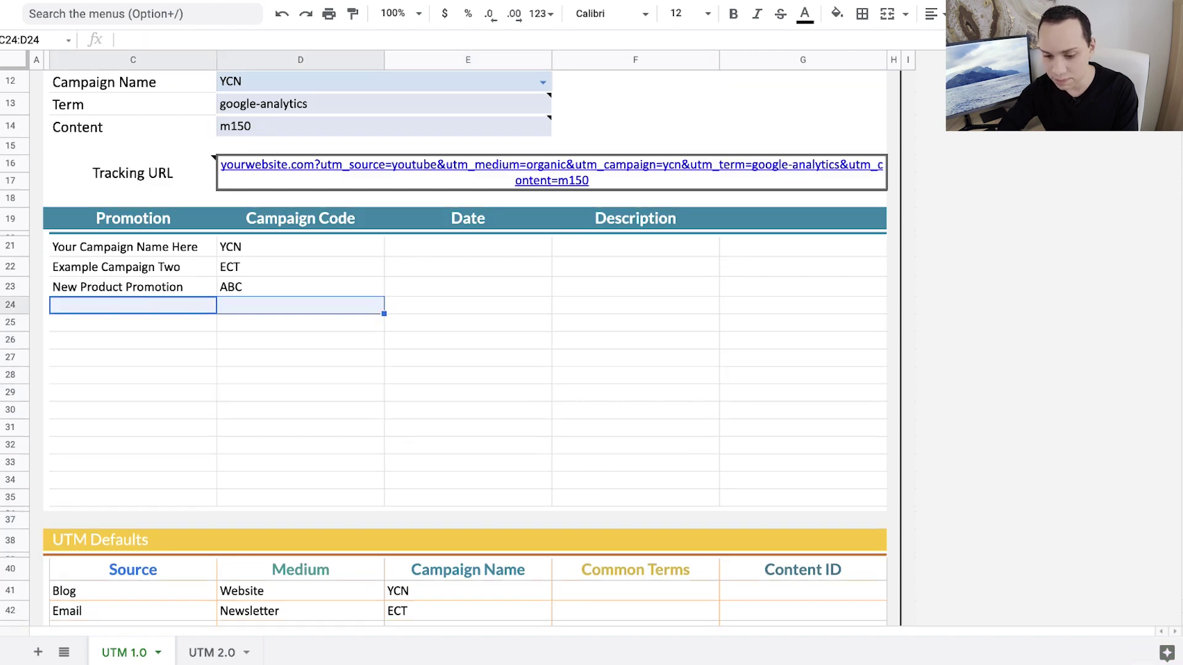
key(Left)
click(132, 305)
text(UTM)
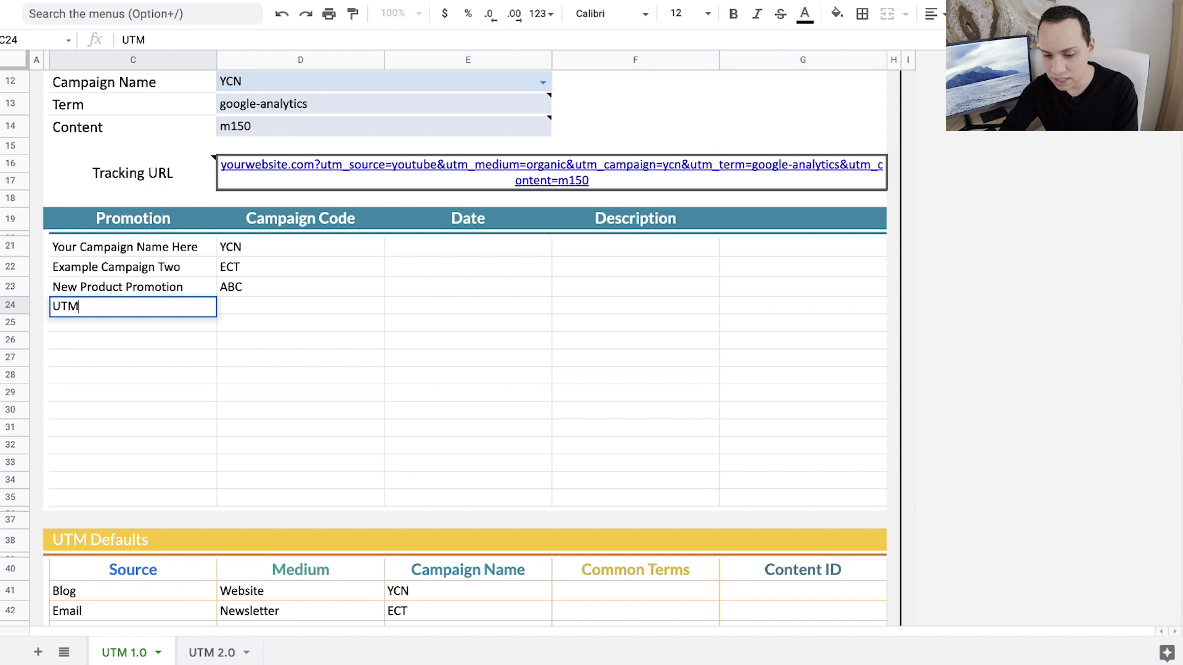
text( Builder 2.0)
key(Tab)
text(UTM)
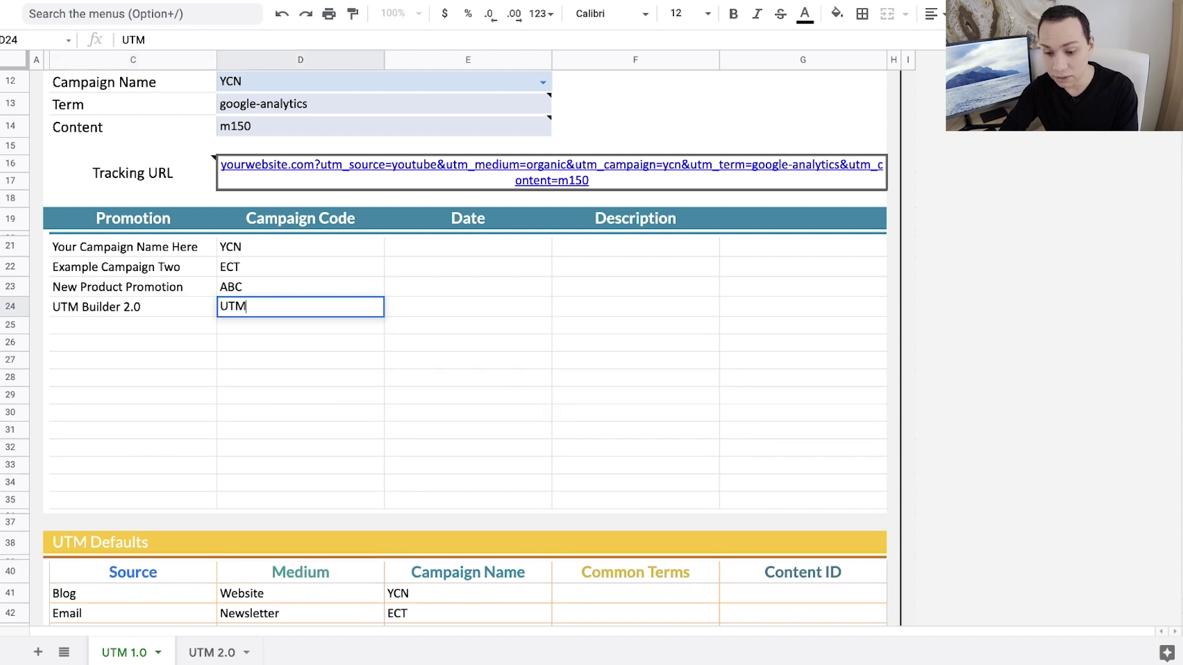
key(Return)
Add a test duplicate entry 'UTM Buildr 2.0' in row 25, then undo it
click(300, 306)
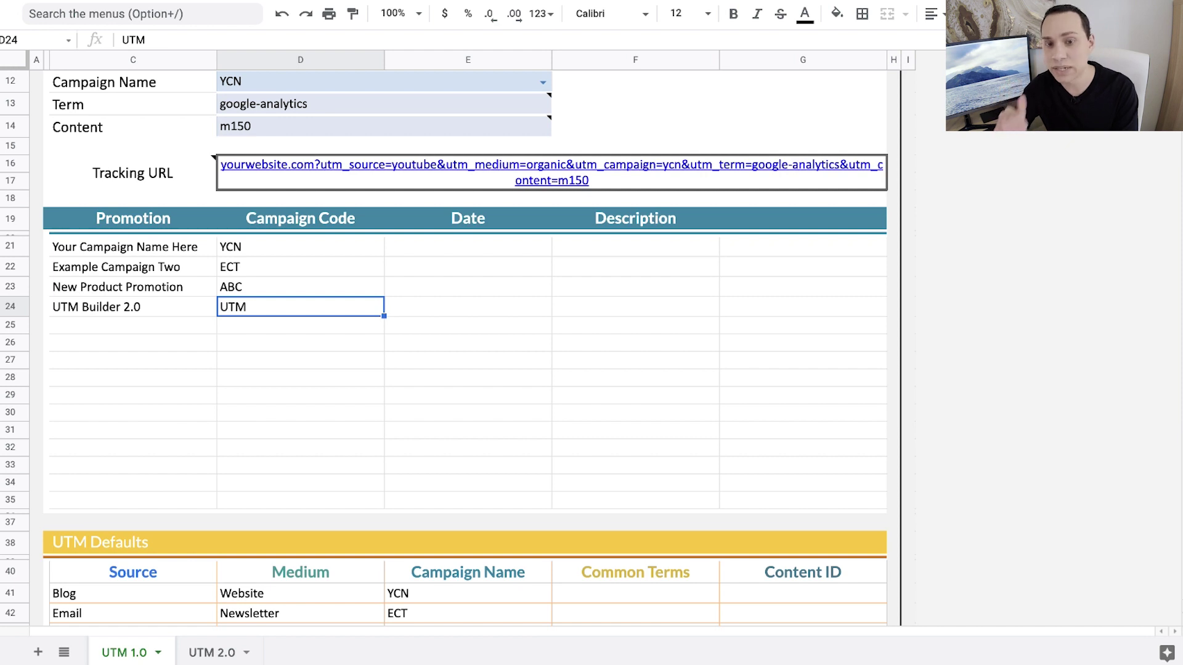
text(/)
key(Escape)
key(Left)
key(Down)
key(super+d)
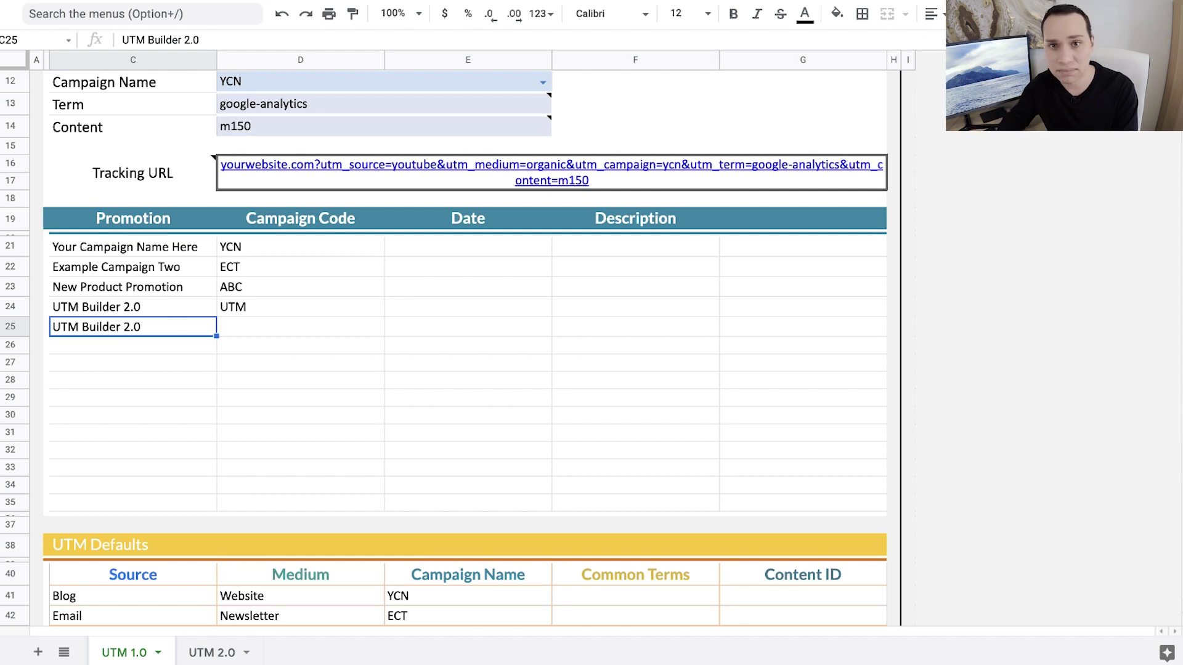
key(Return)
key(Left)
key(Left)
key(Left)
key(Left)
key(Left)
key(BackSpace)
key(Return)
key(Up)
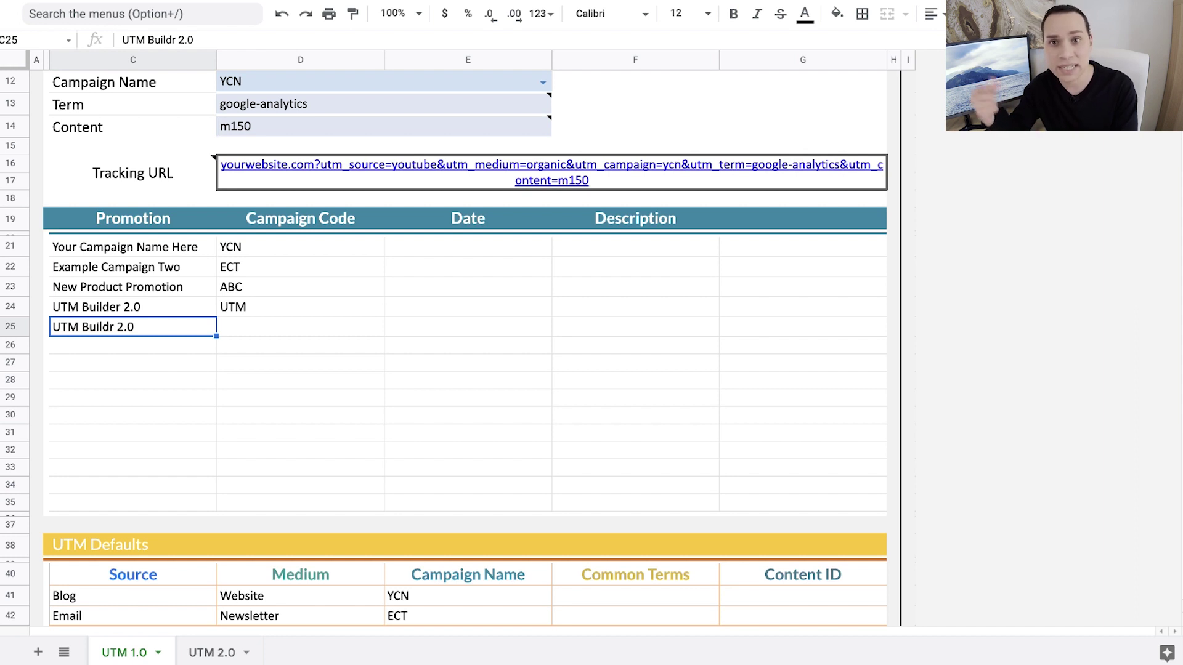
key(super+z)
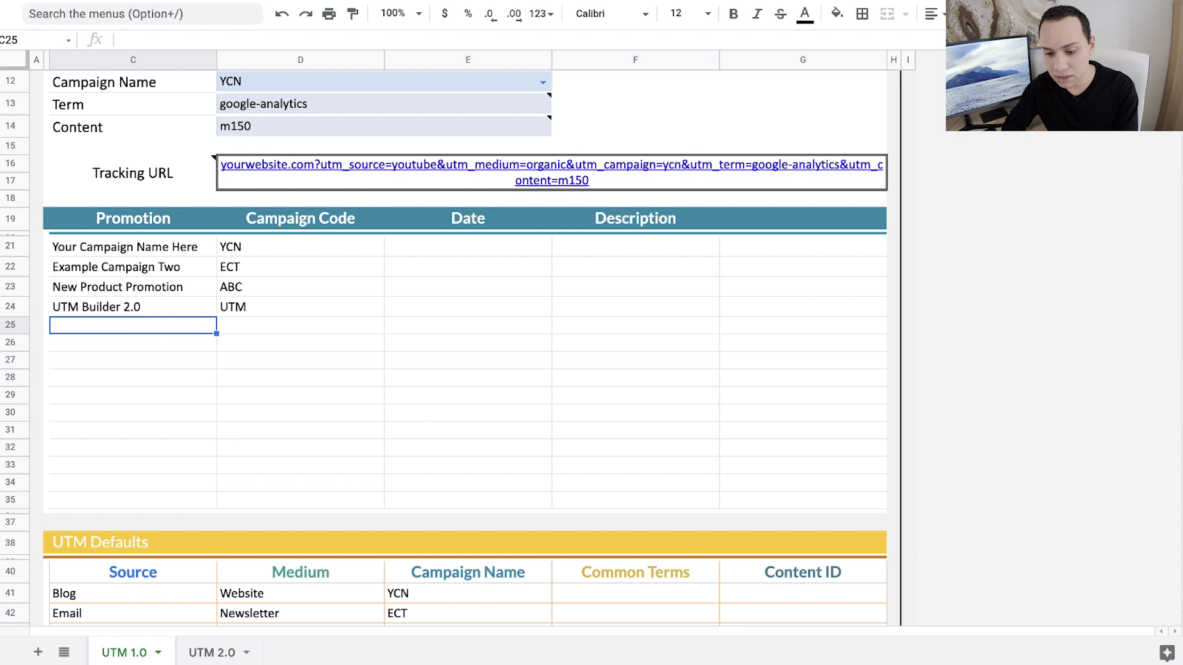
key(super+z)
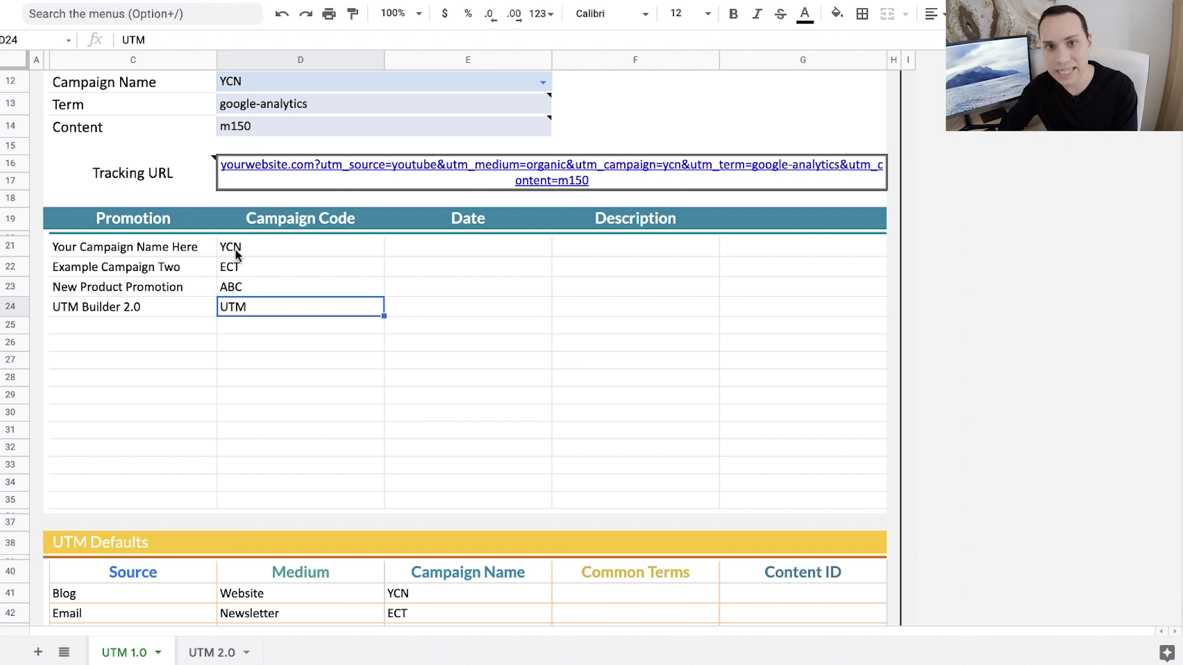
scroll(234, 249, up, 3)
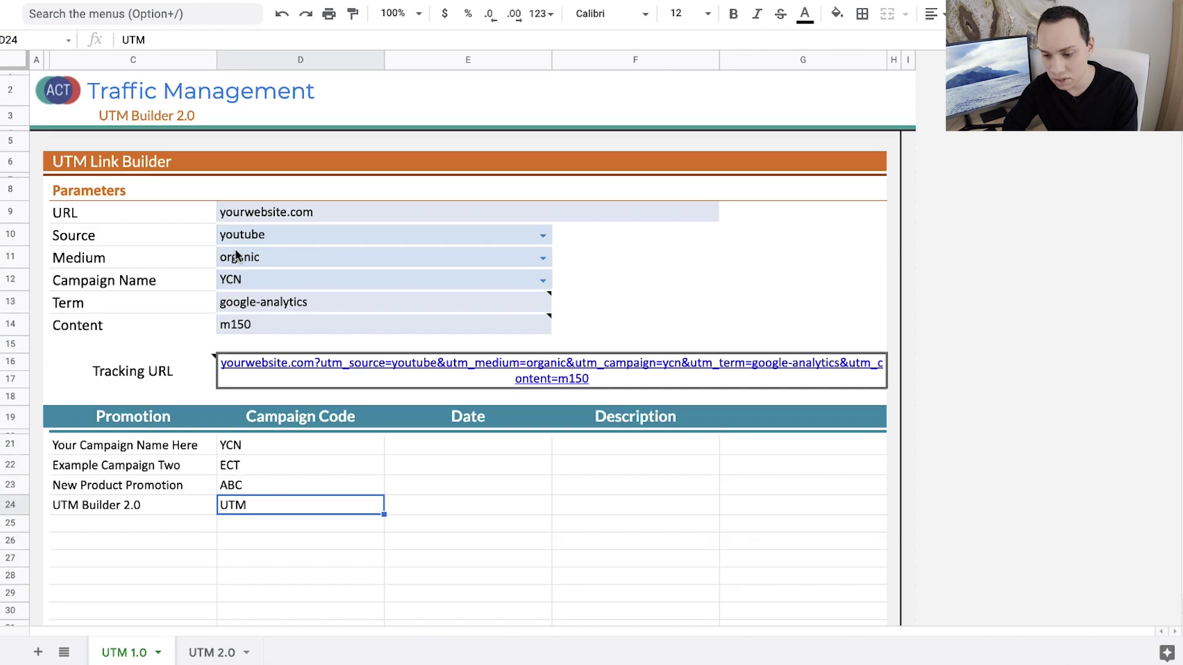
Replace the URL parameter in D9 with the copied UTM builder landing page address
click(317, 213)
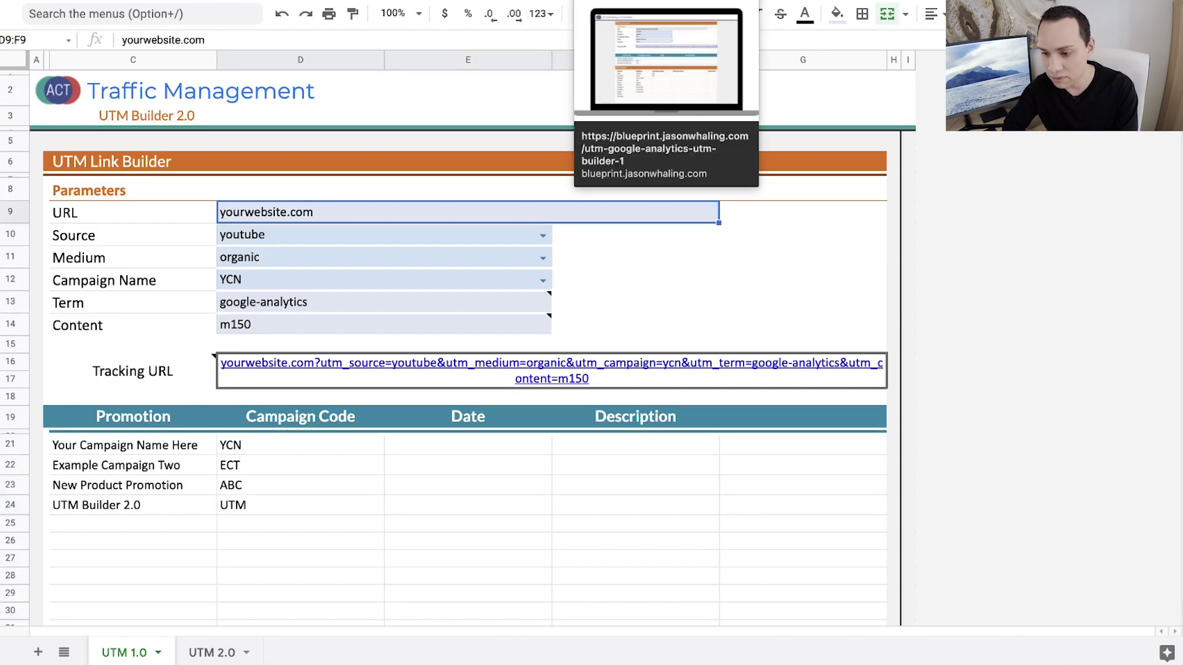
click(653, 1)
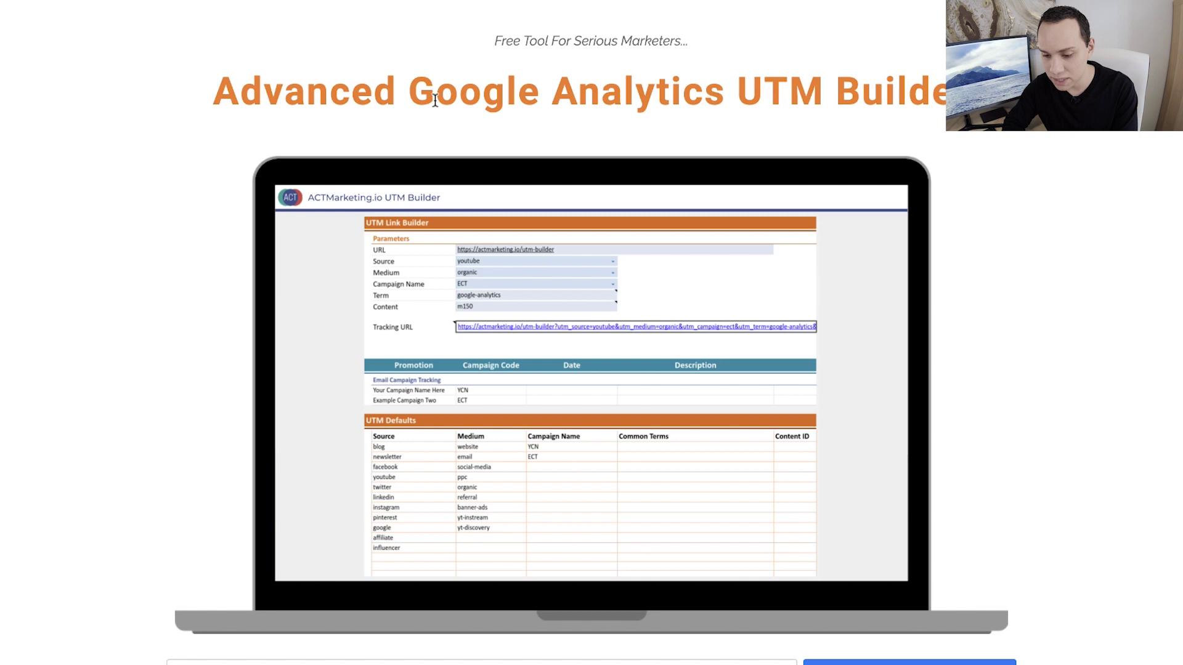
key(ctrl+shift+Tab)
key(Return)
key(super+a)
text(https://blueprint.jasonwhaling.com/utm-google-analytics-utm-builder-1)
key(Return)
key(Return)
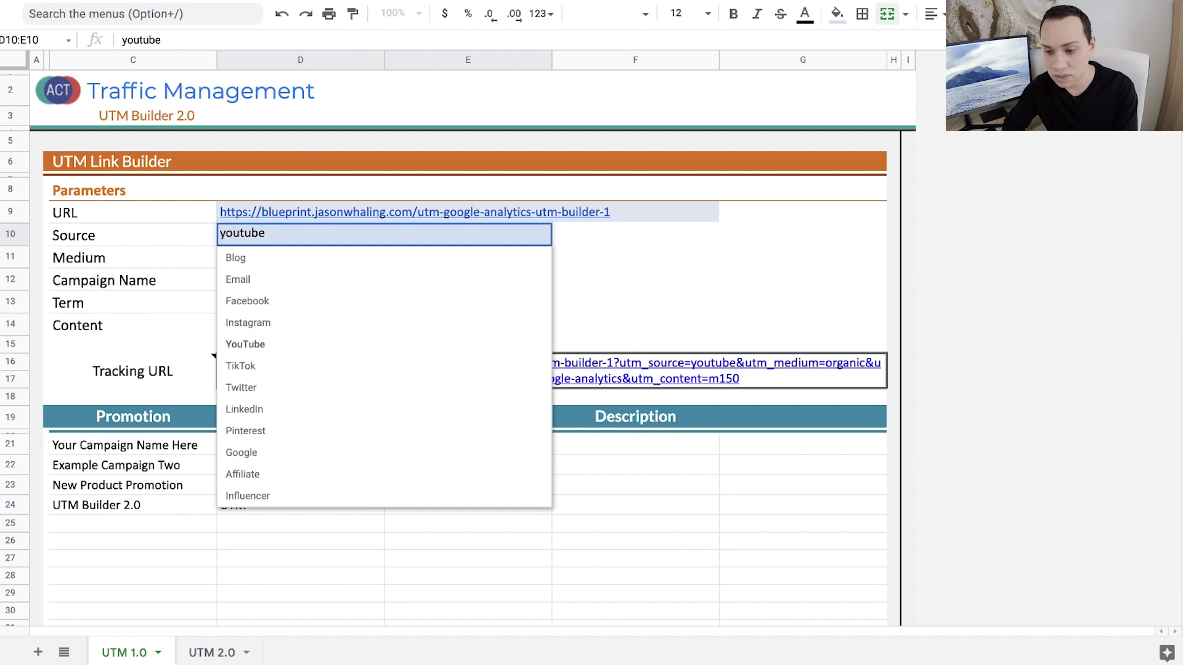
Check the tutorial video tab and the Source dropdown, keeping youtube as Source
click(487, 1)
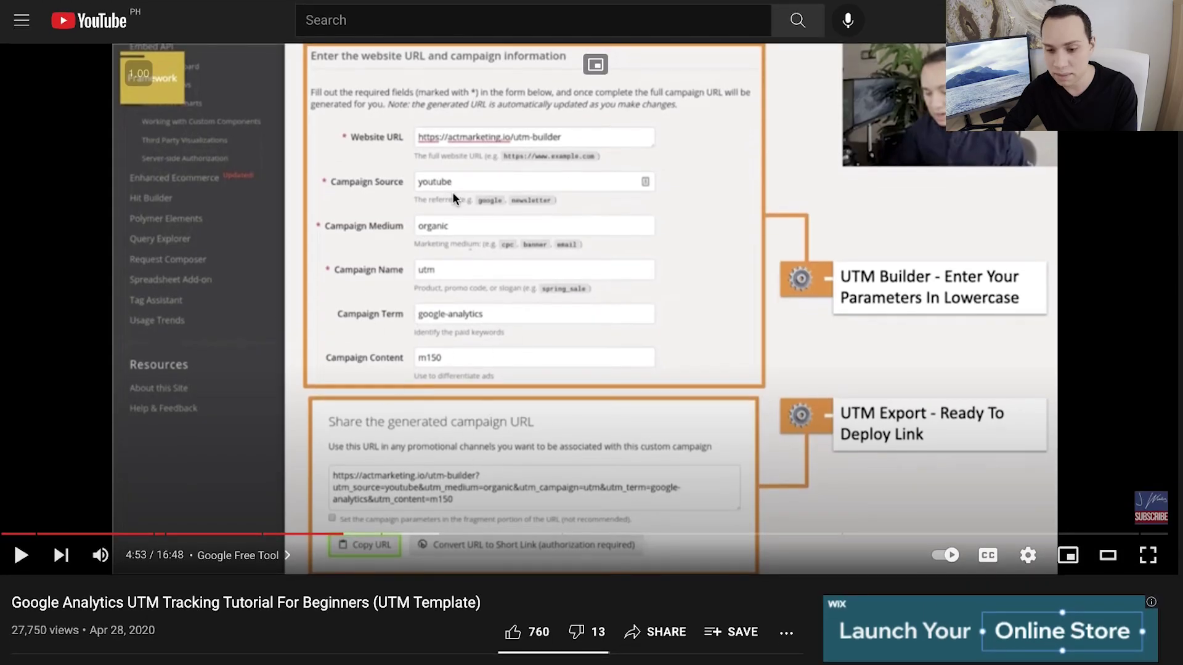
mouse_move(210, 52)
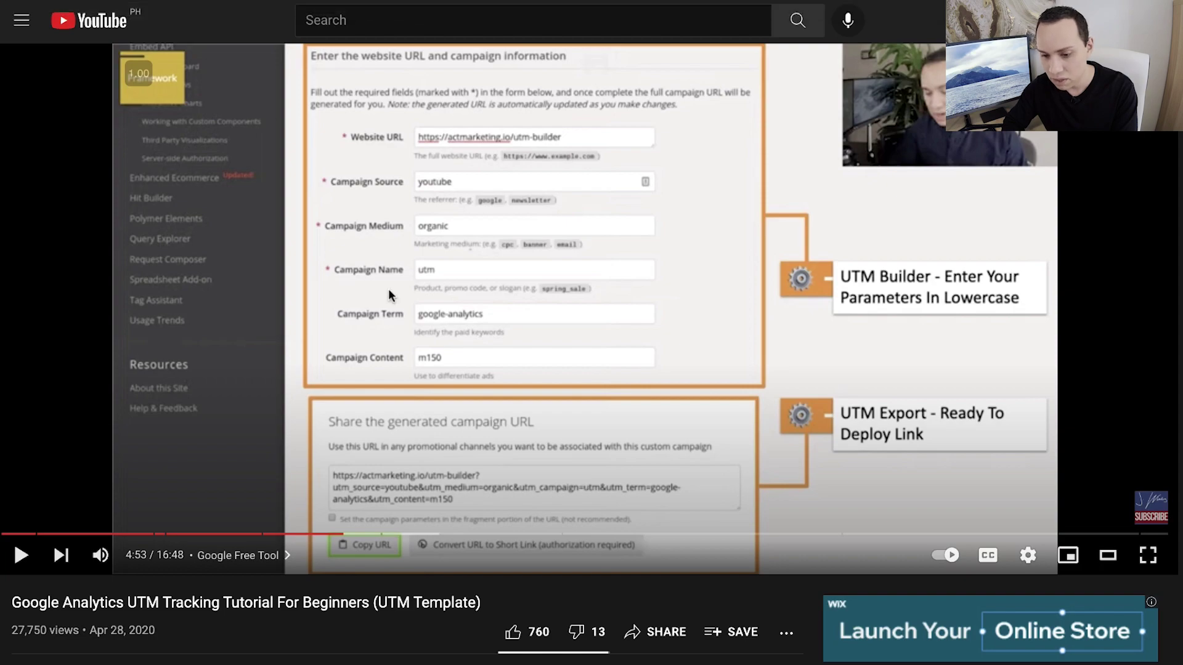
key(ctrl+Tab)
key(Escape)
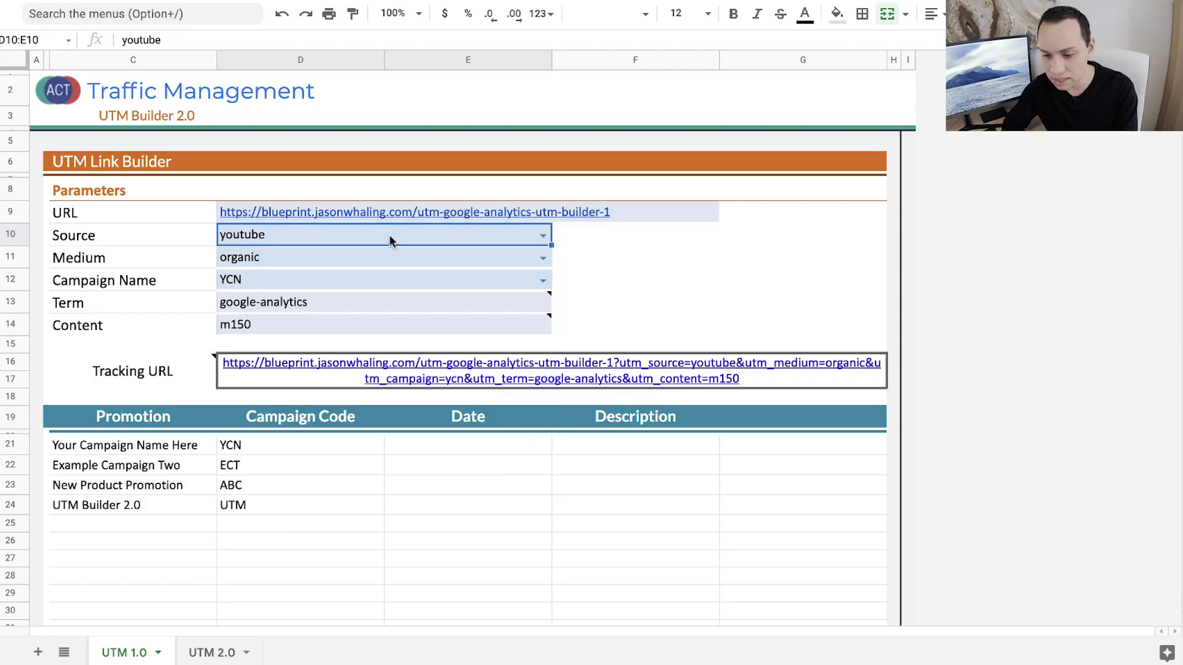
click(528, 233)
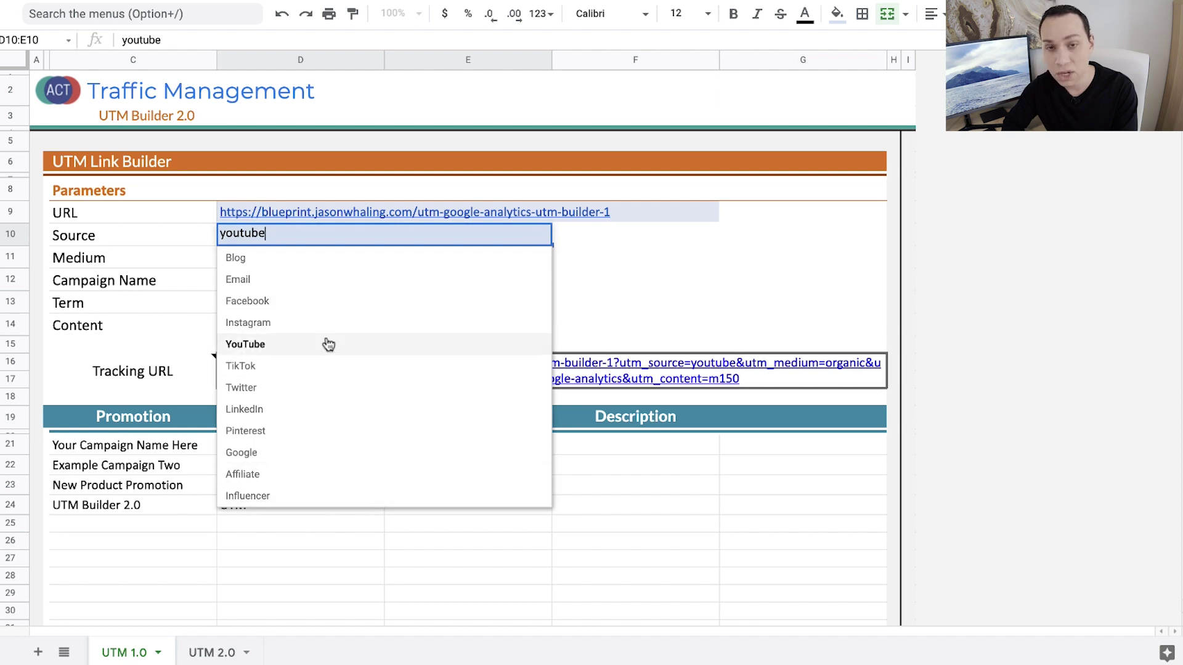
key(Escape)
Try a test entry 'asdf' below Influencer in the defaults and cancel it
scroll(284, 439, down, 9)
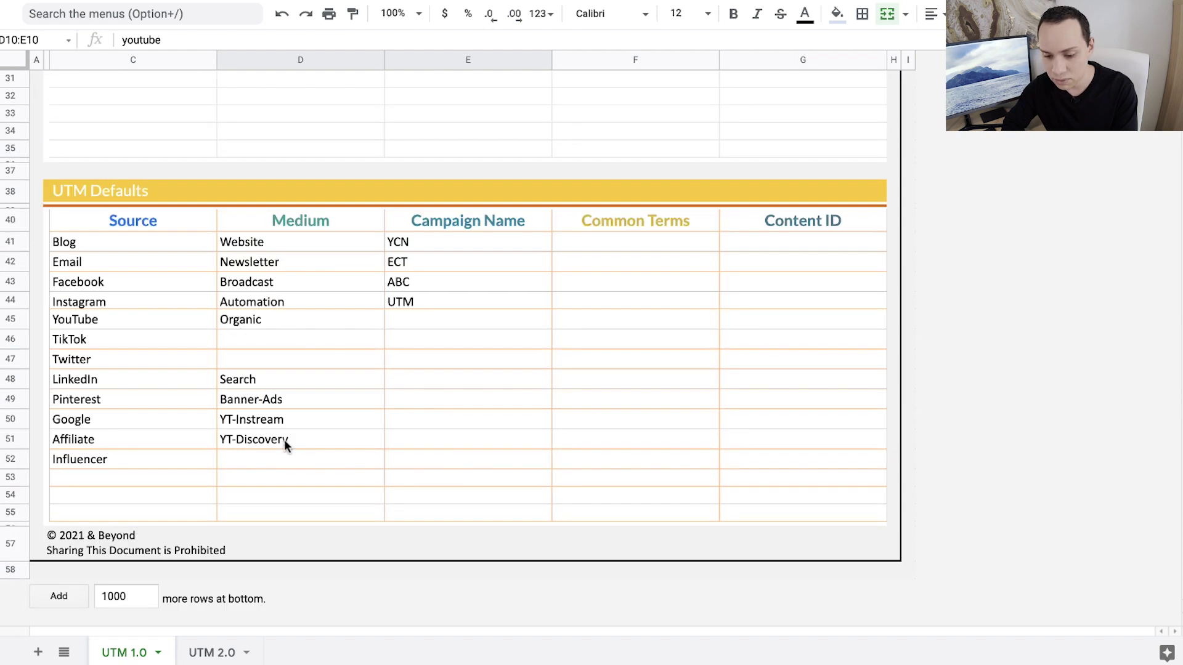
click(136, 476)
text(asdf)
key(Escape)
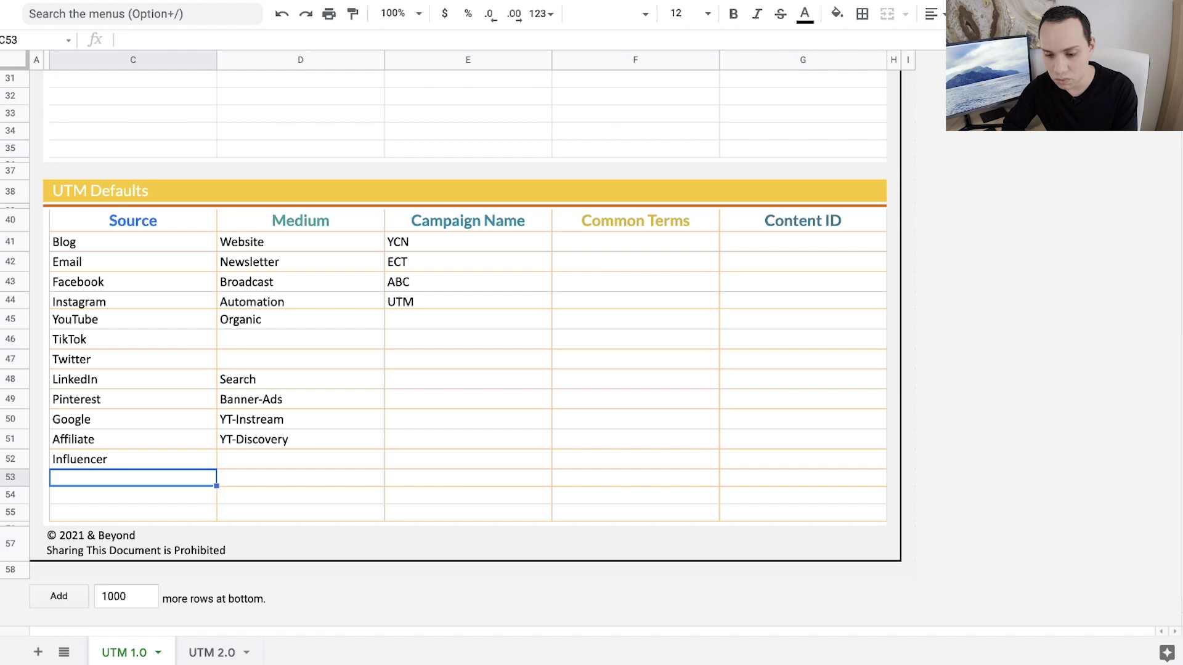
scroll(330, 290, up, 9)
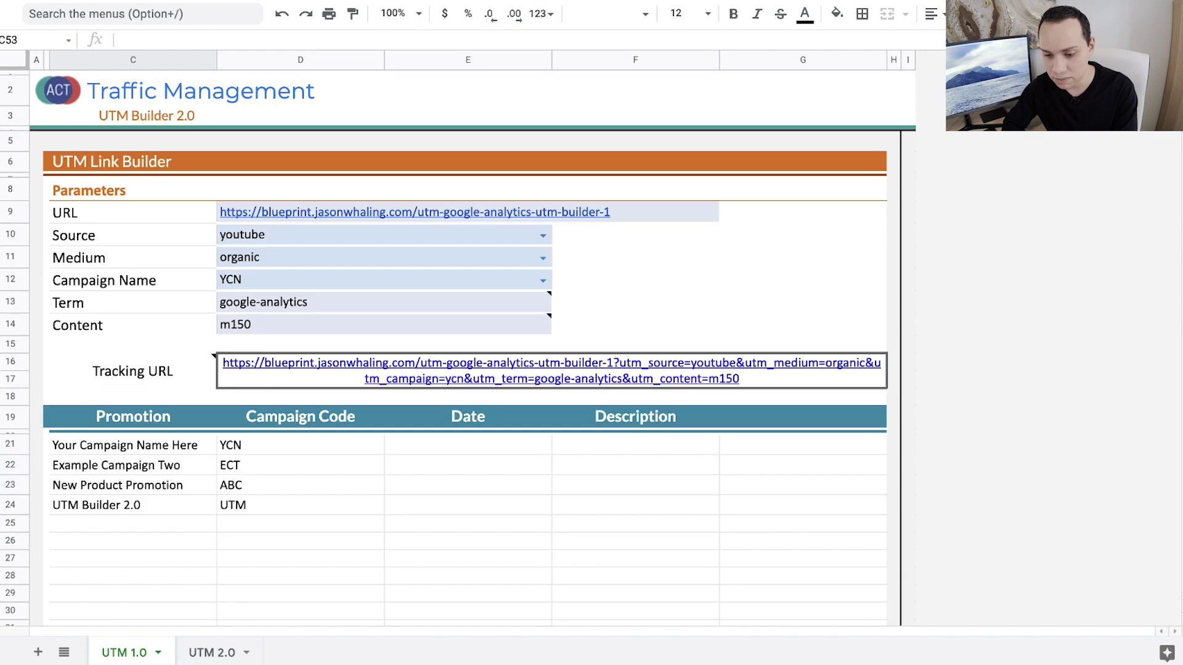
Review the Medium options, keeping organic, and set Campaign Name from YCN to UTM
click(436, 263)
click(545, 258)
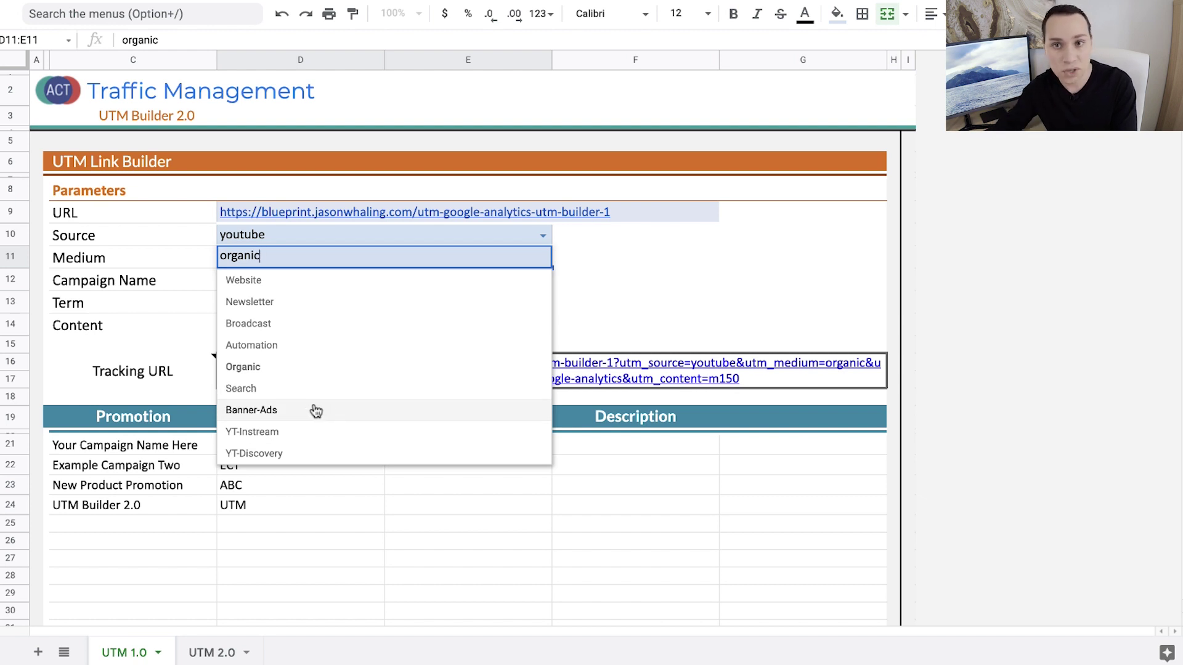
key(Escape)
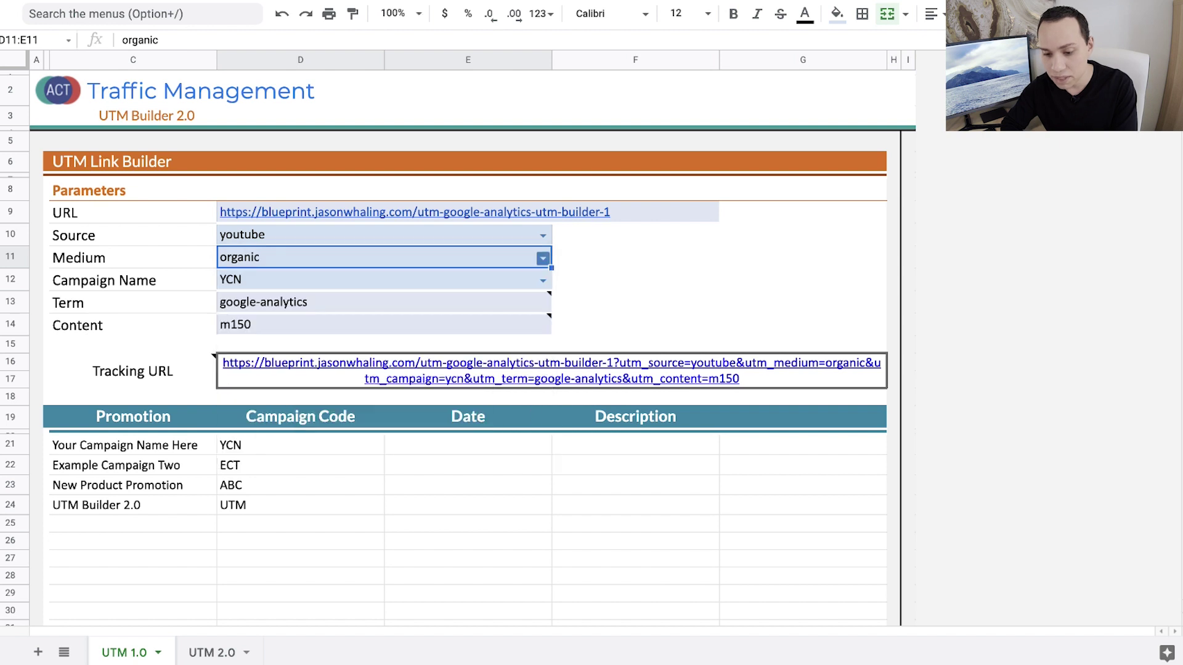
click(439, 284)
click(543, 282)
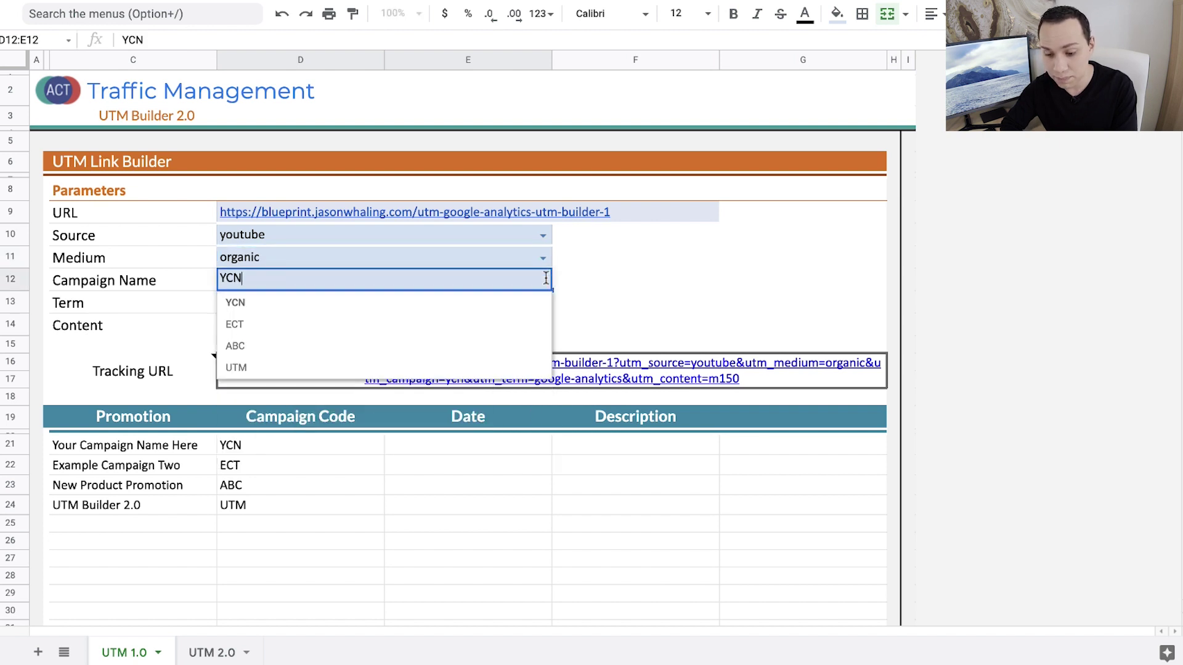
click(393, 368)
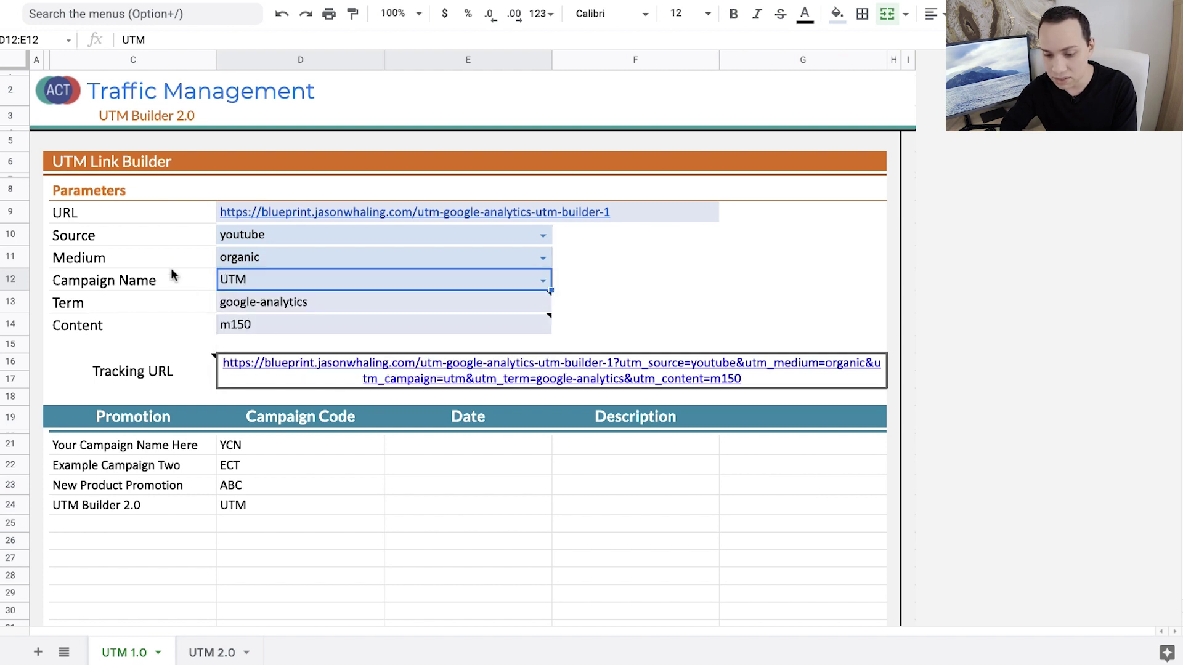
Clear the google-analytics Term and change Content from m150 to F18
click(320, 296)
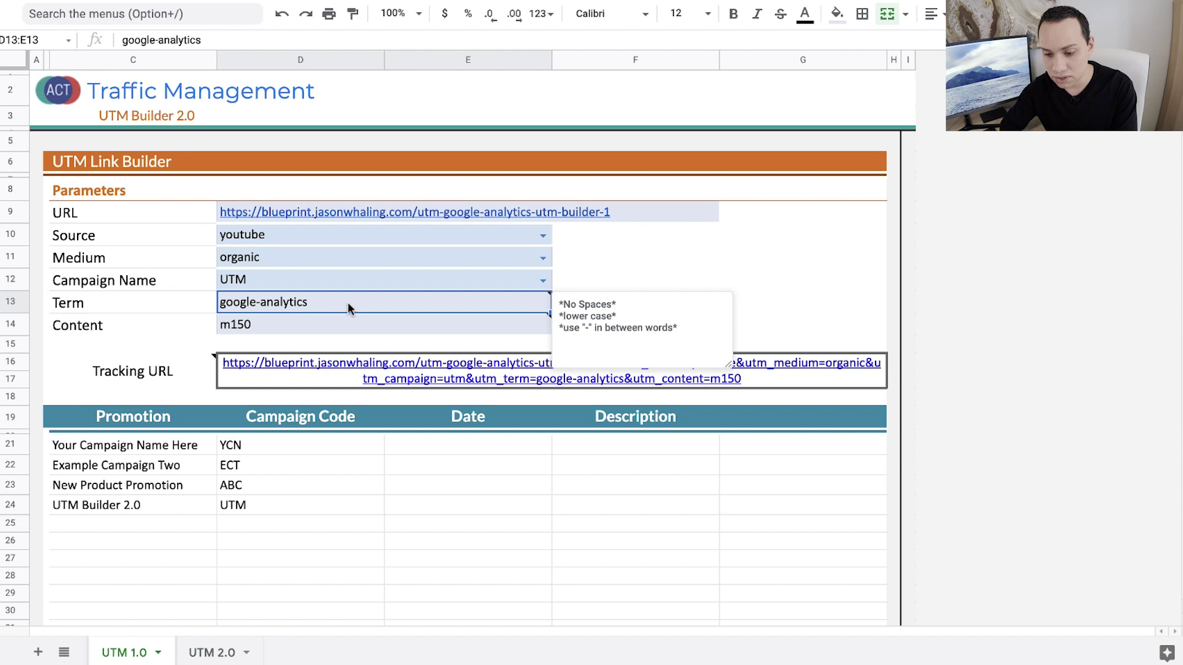
key(BackSpace)
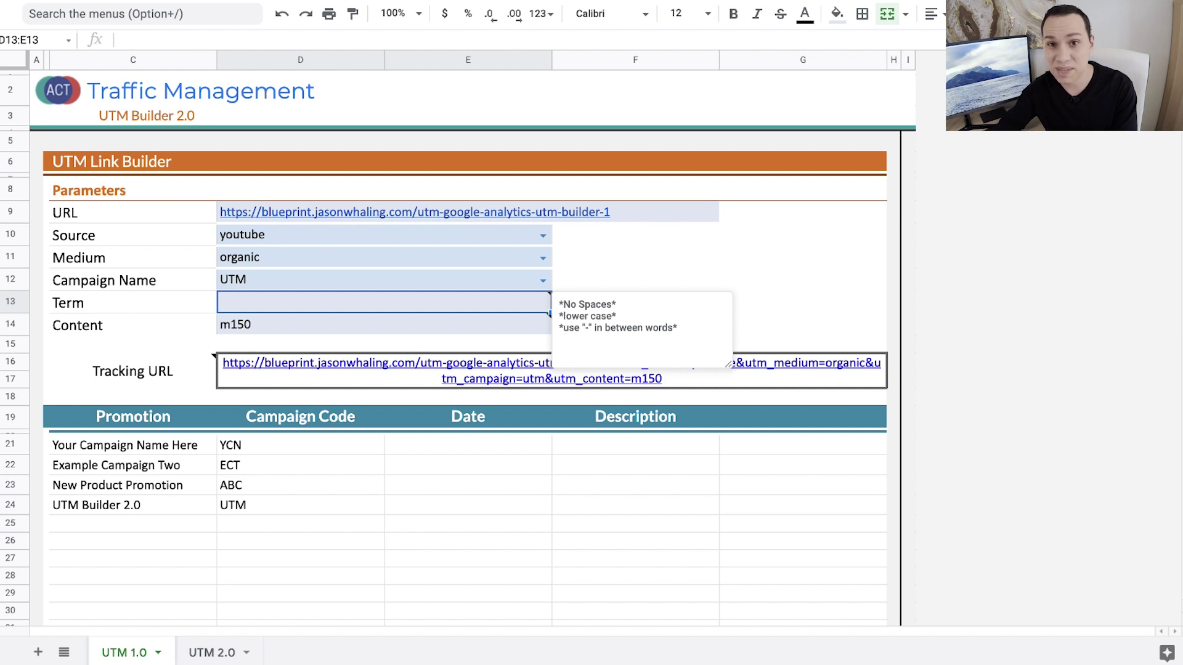
click(333, 323)
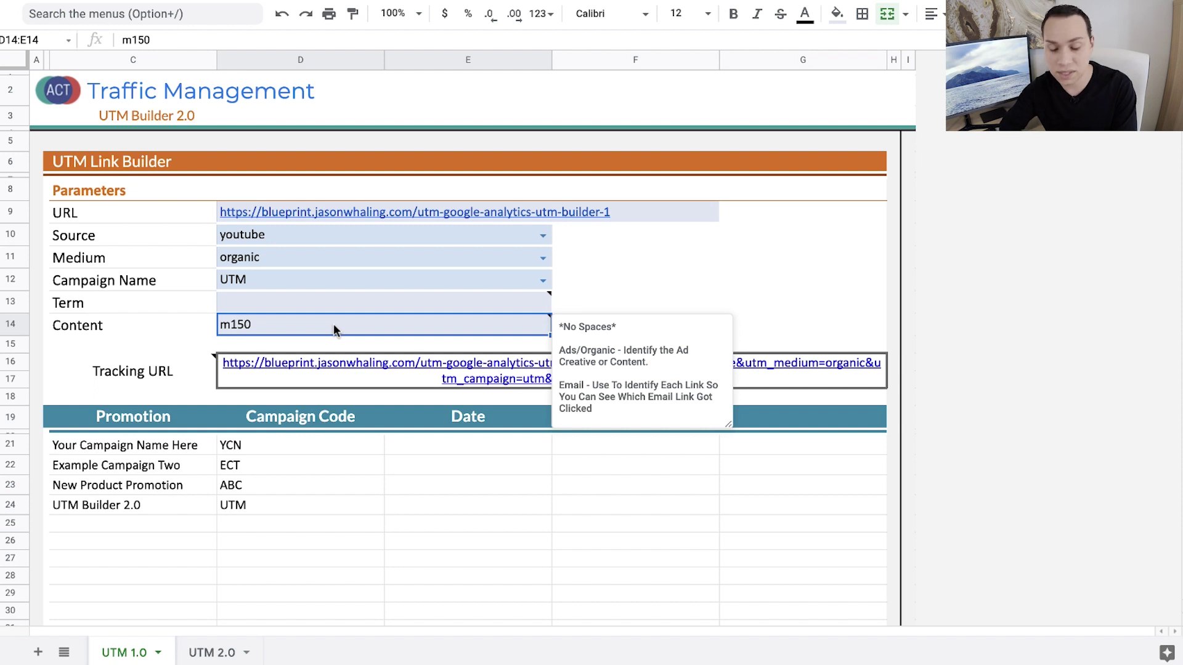
text(F18)
key(Return)
key(Up)
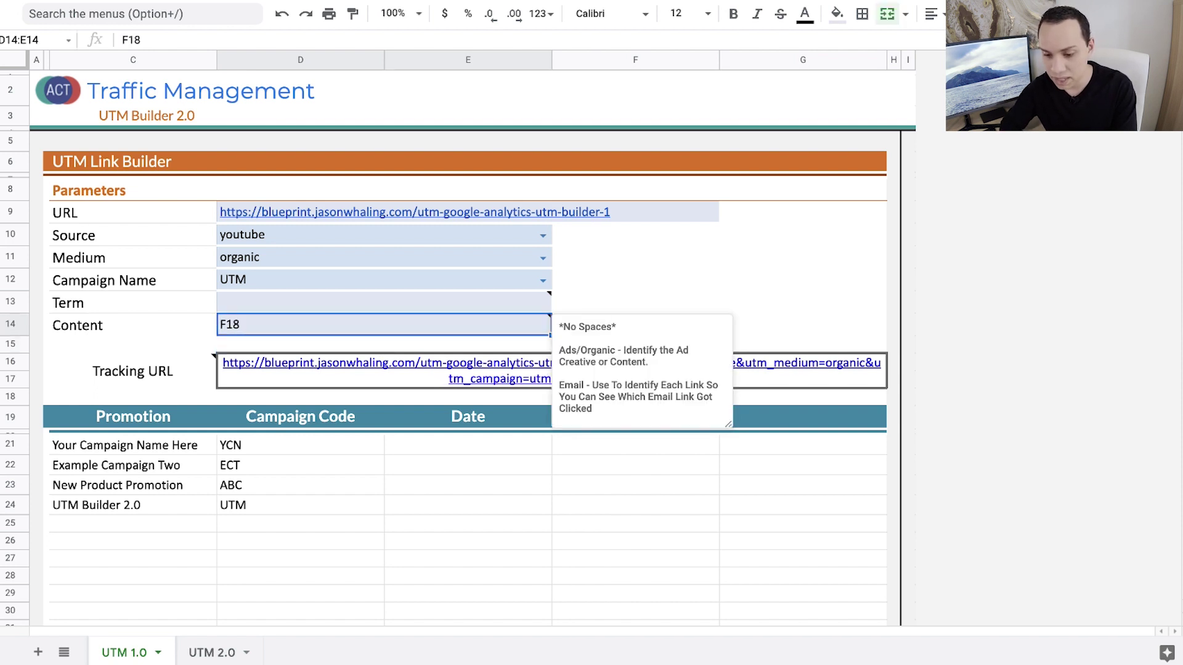
click(100, 331)
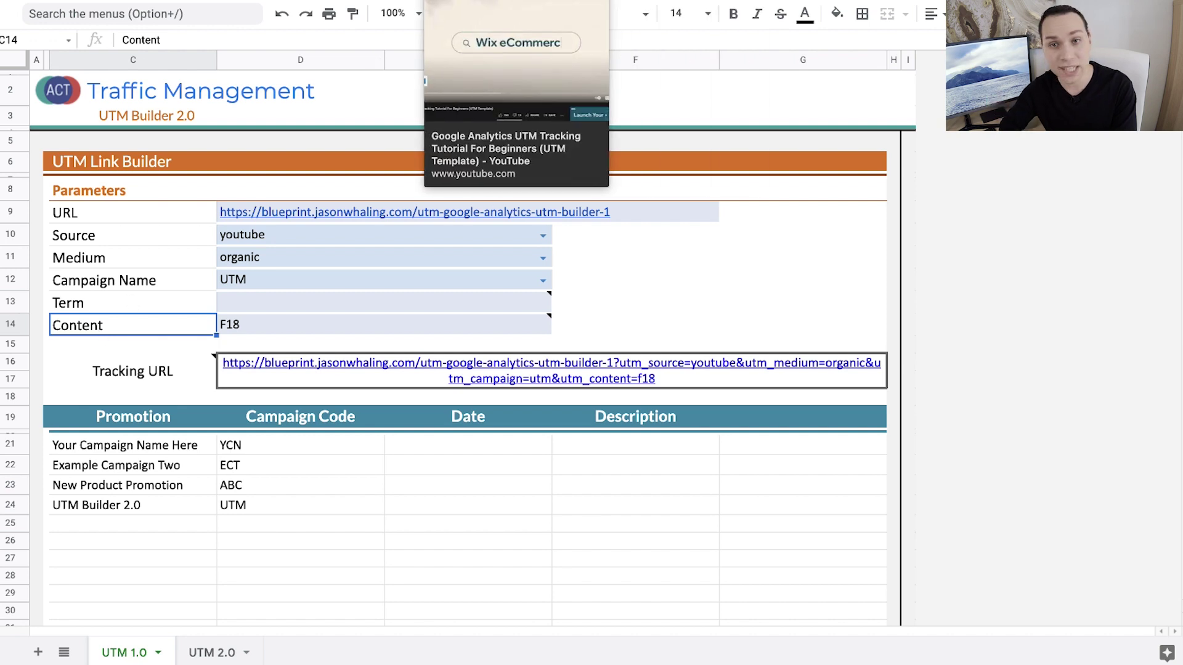
Open the UTM tutorial's video details and select the builder URL in its description
click(481, 2)
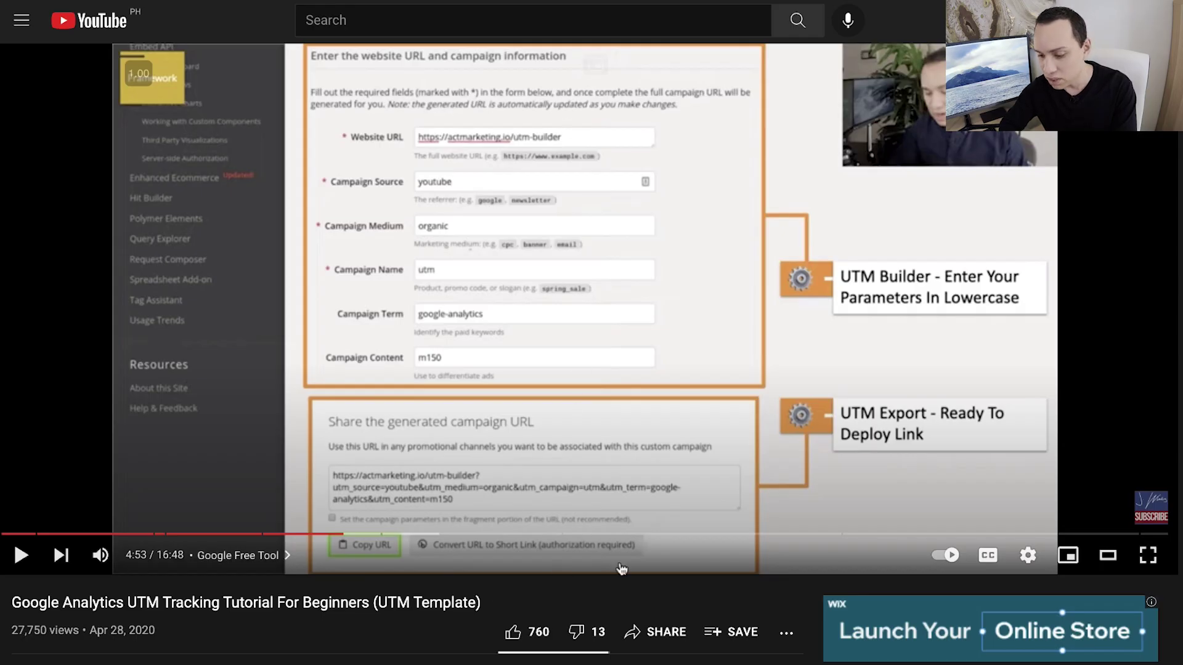
scroll(621, 568, down, 1)
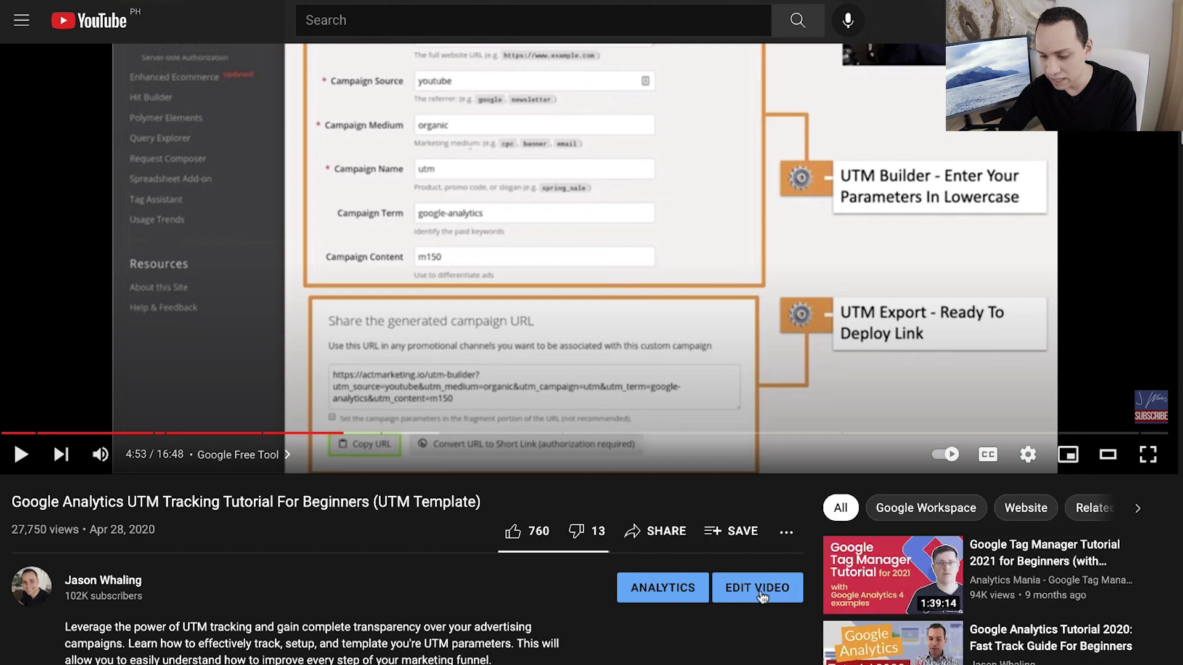
click(681, 586)
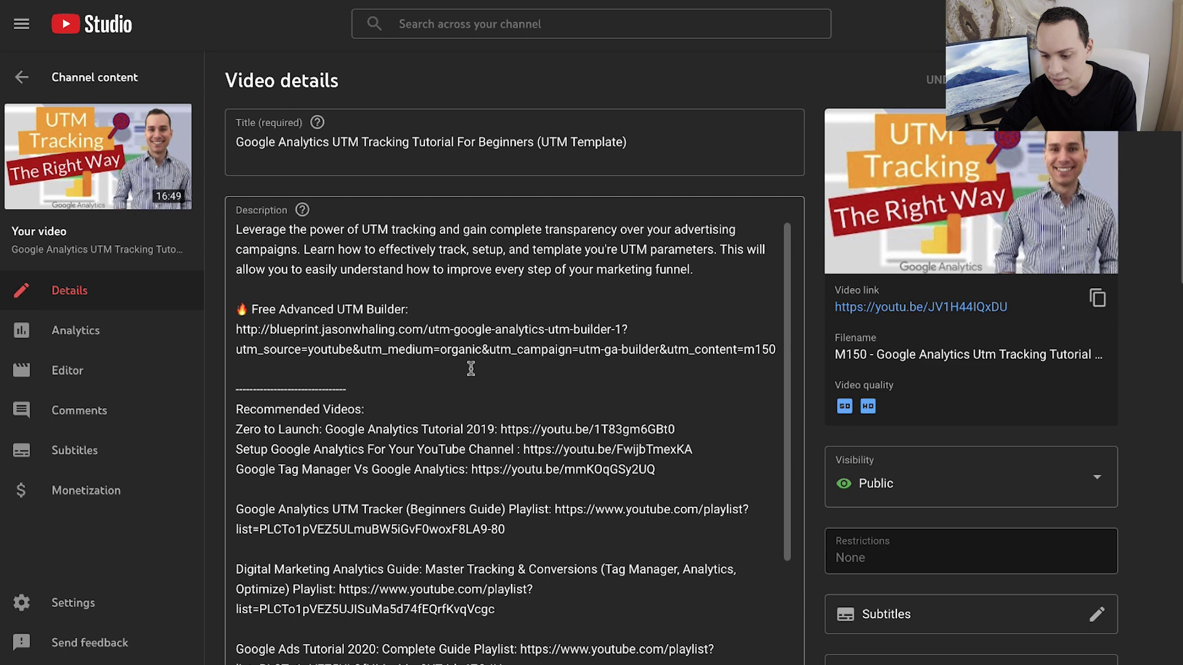
scroll(471, 368, down, 1)
click(236, 278)
drag(236, 278, 690, 282)
drag(804, 309, 770, 302)
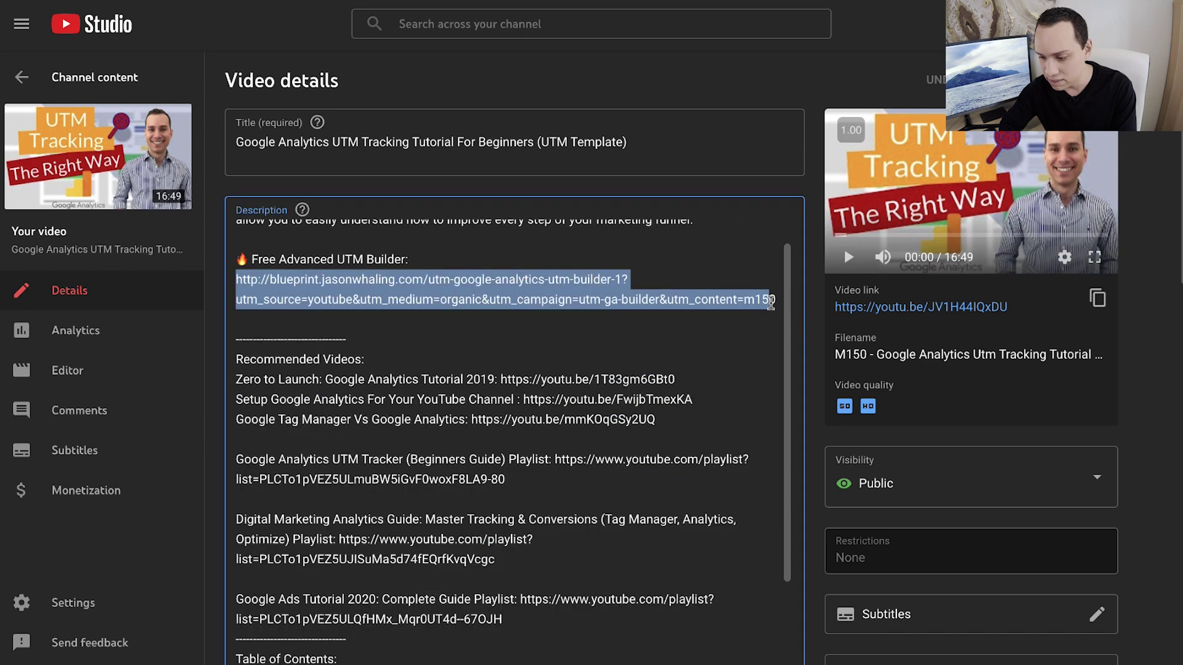
Set Content to M150 and select the M150 code in the YouTube video's filename
key(ctrl+Tab)
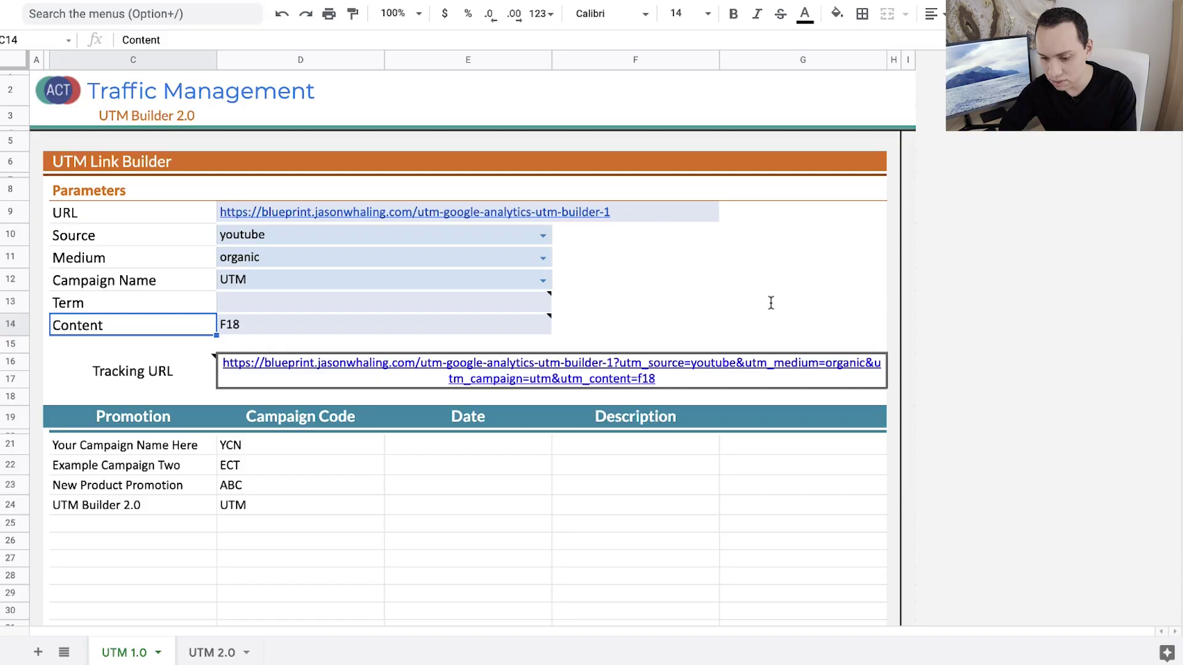
click(383, 321)
text(M150)
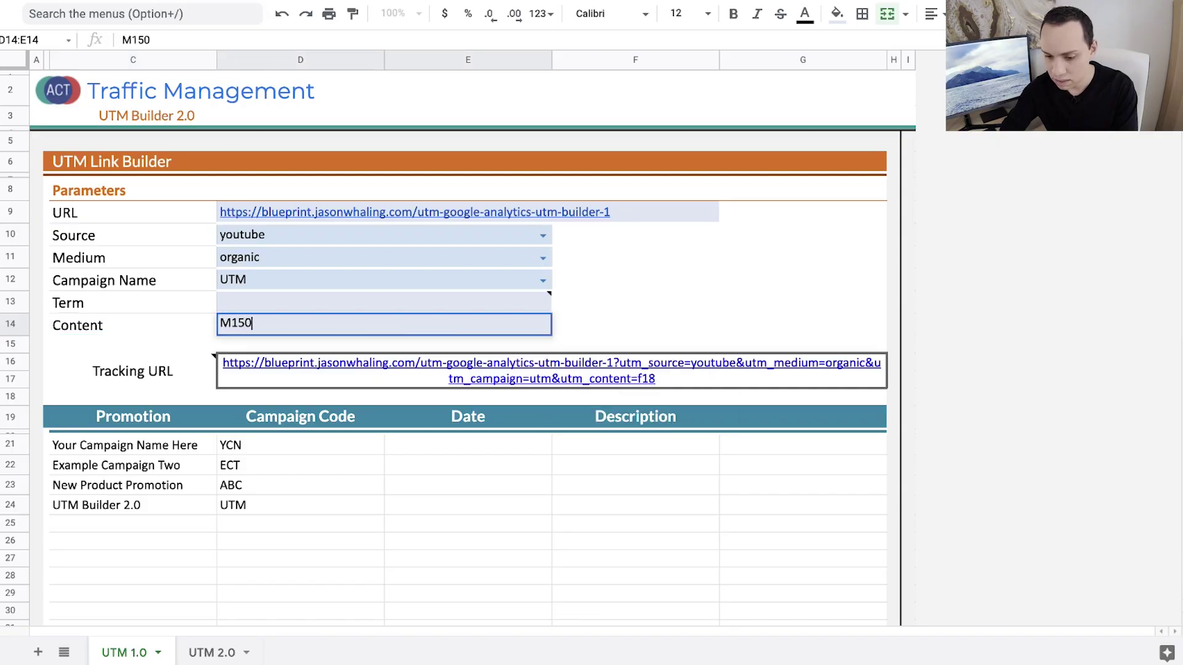
key(Return)
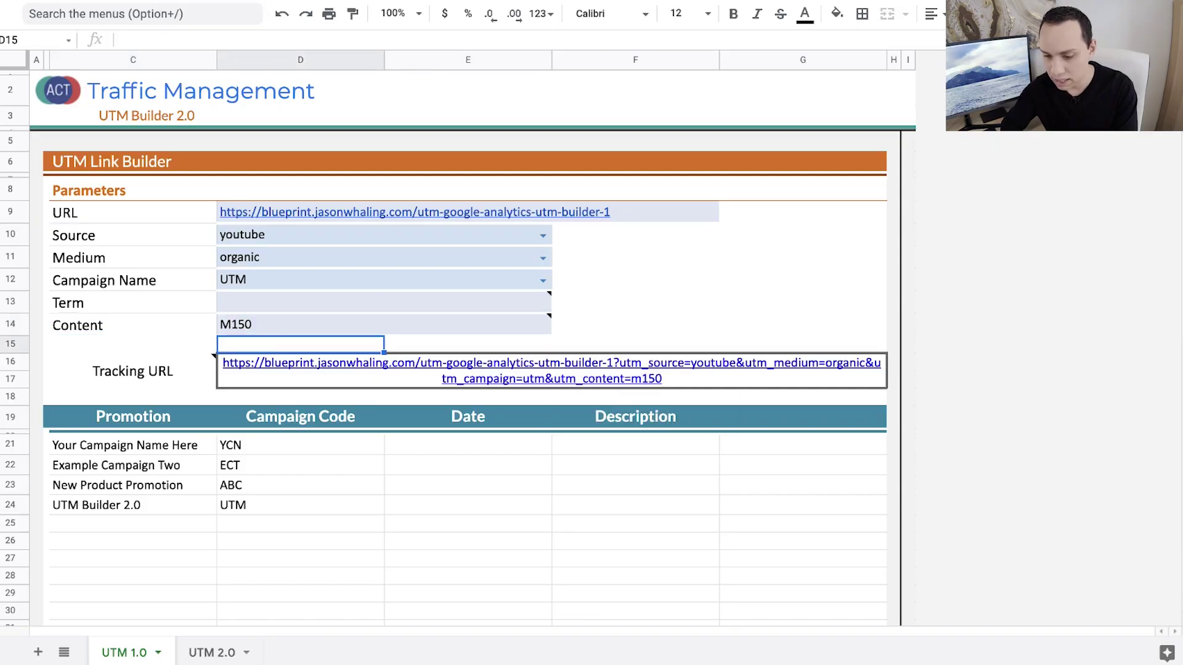
click(438, 4)
drag(836, 355, 867, 353)
Copy the tracking URL from D16 and open space below the old builder link
click(402, 321)
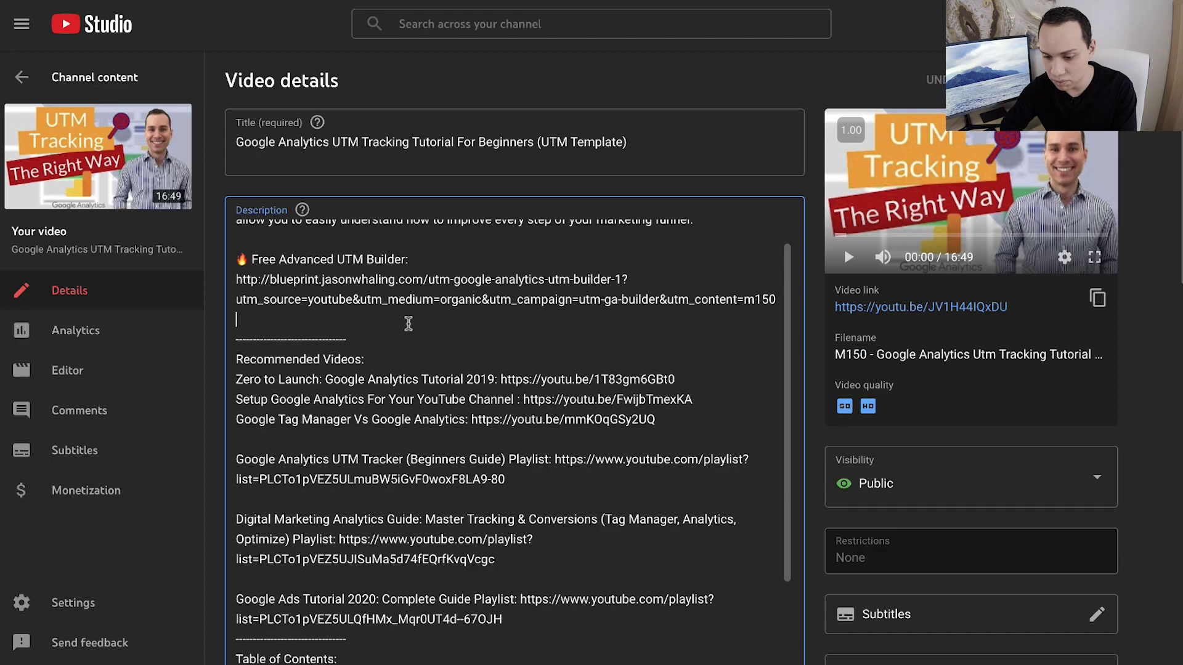
key(ctrl+Tab)
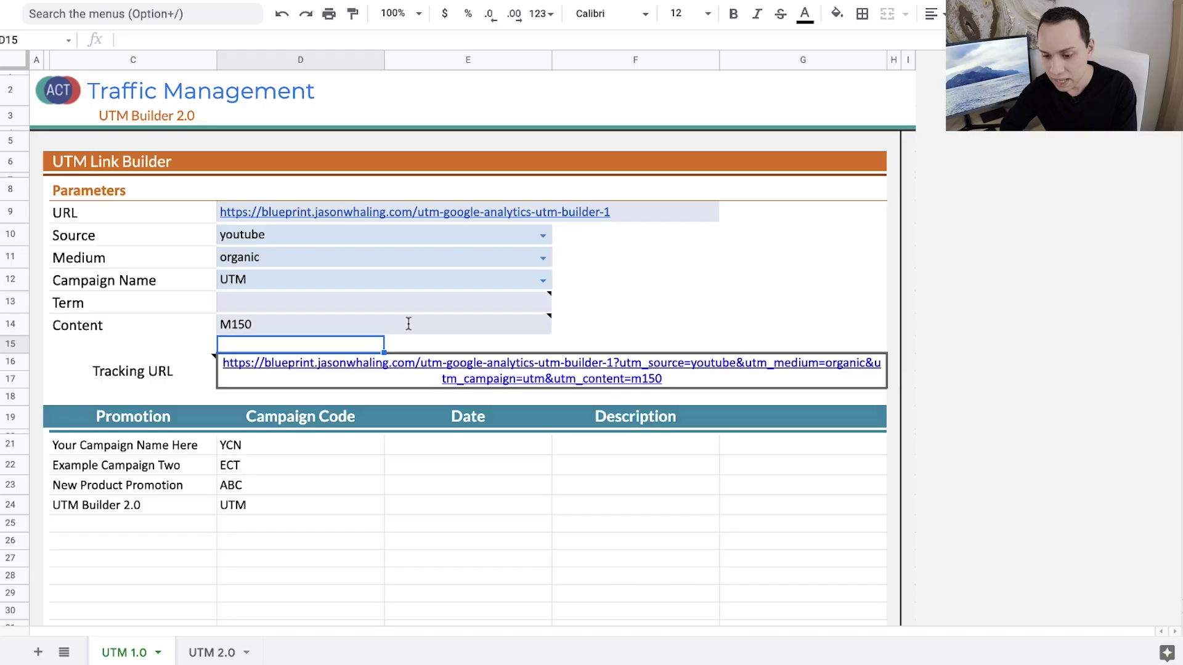
click(308, 367)
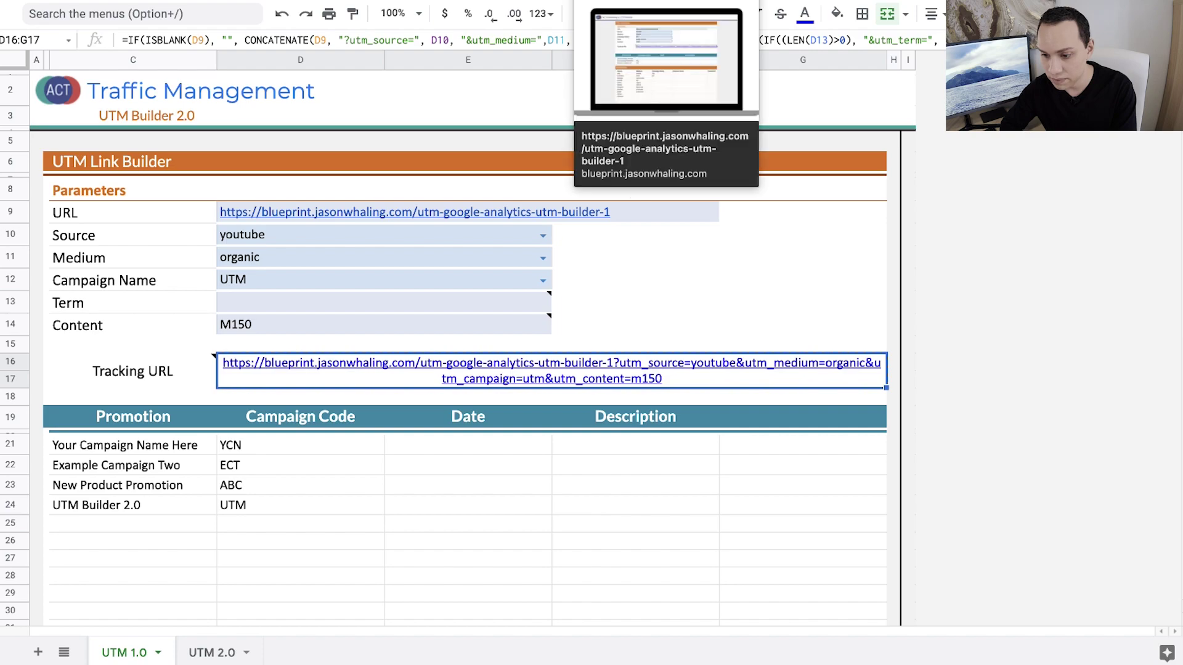
click(418, 2)
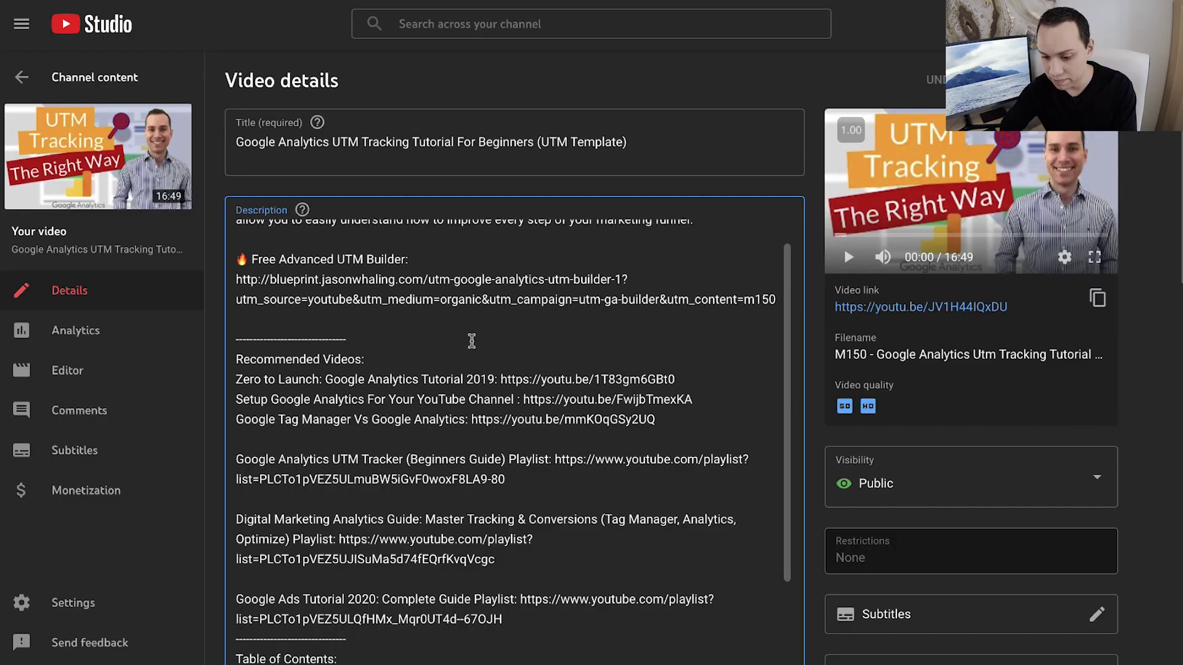
key(BackSpace)
text(🔥 Free Advanced UTM Builder: http://blueprint.jasonwhaling.com/utm-google-analytics-utm-builder-1?utm_source=youtube&utm_medium=organic&utm_campaign=utm-ga-builder&utm_content=m150)
Paste the utm_campaign=utm tracking URL under the old link and tidy the blank lines
scroll(254, 378, up, 1)
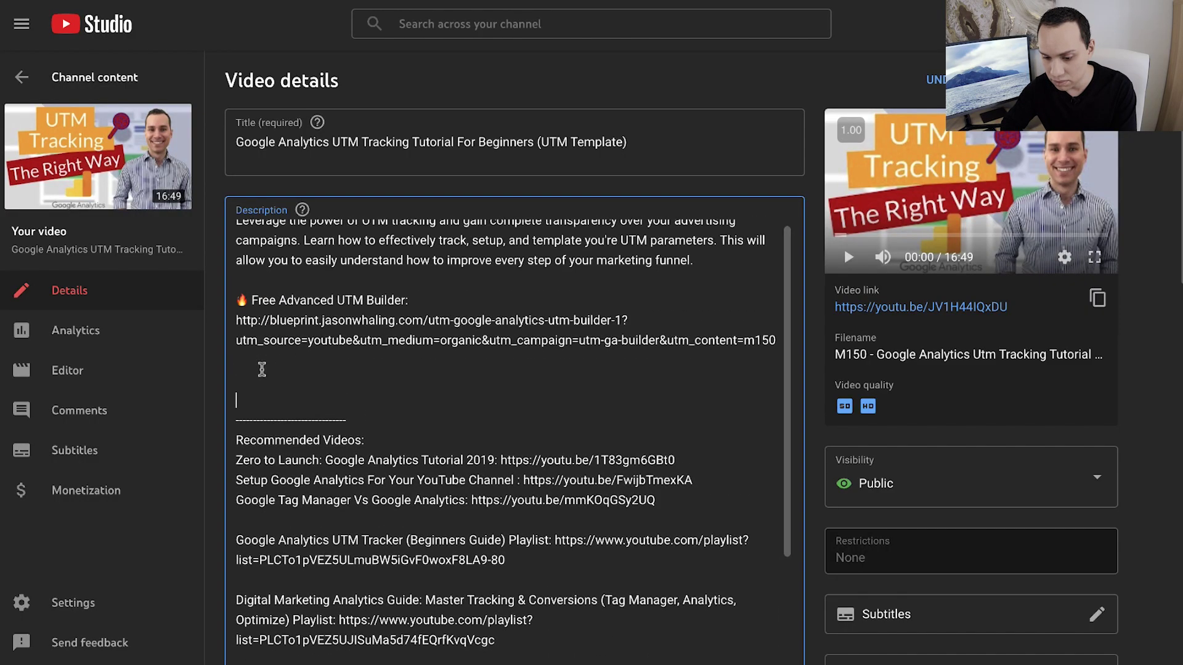
click(254, 379)
text(https://blueprint.jasonwhaling.com/utm-google-analytics-utm-builder-1?utm_source=youtube&utm_medium=organic&utm_campaign=utm&utm_content=m150)
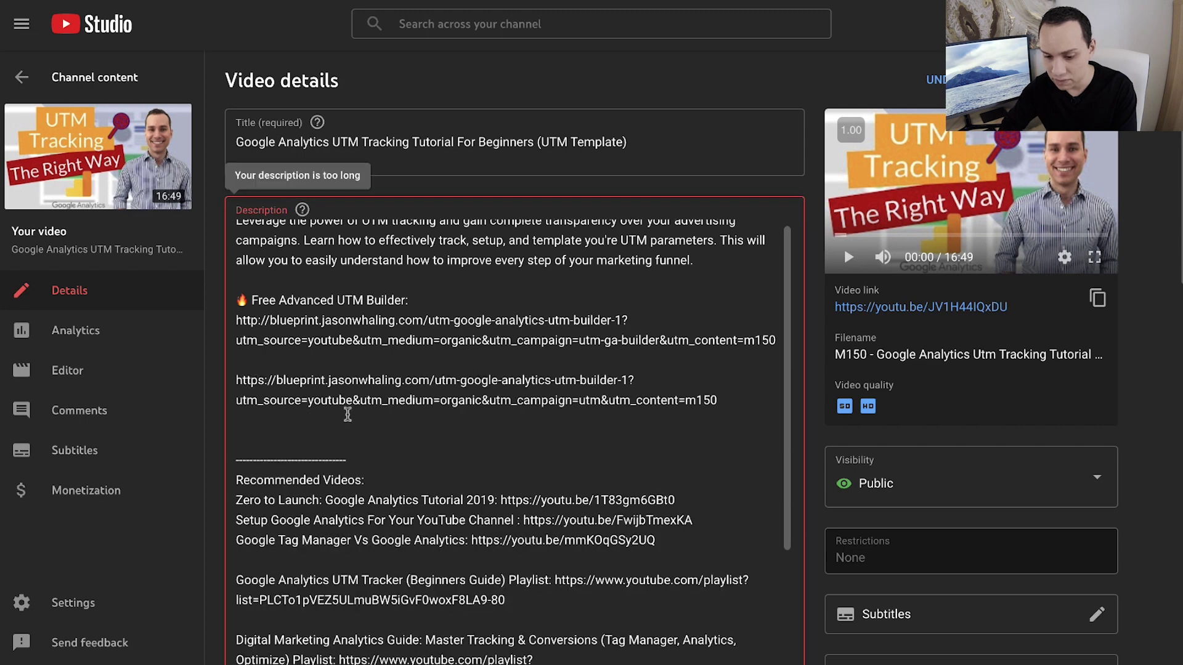
click(285, 420)
key(Down)
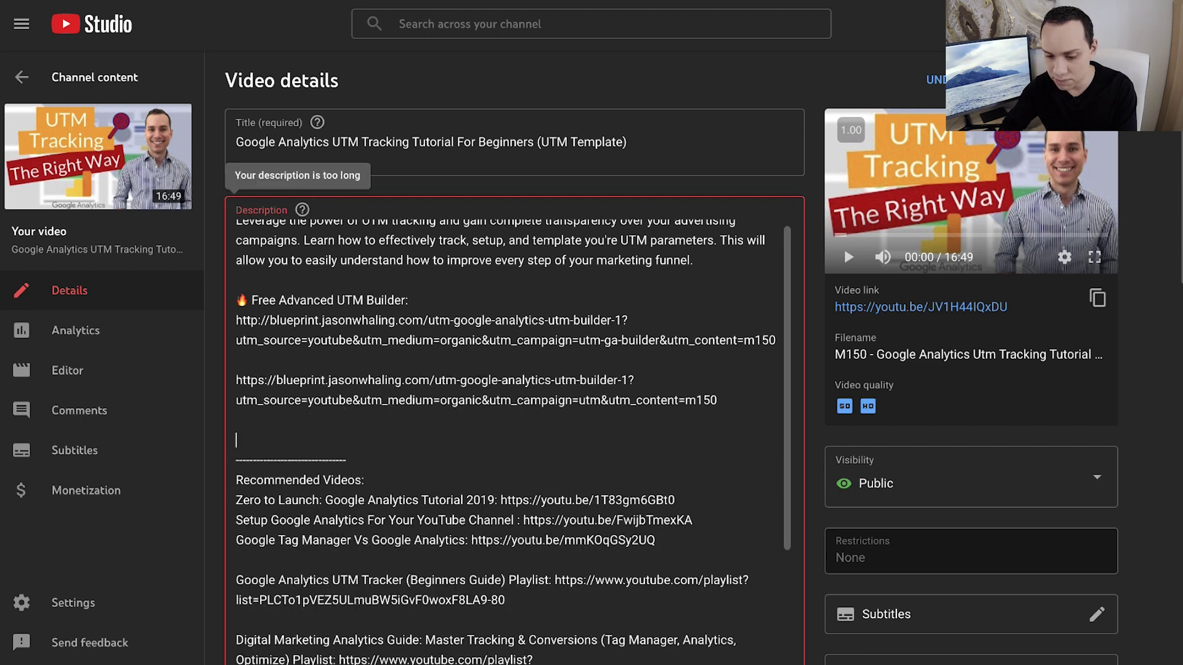
key(BackSpace)
click(236, 400)
click(237, 341)
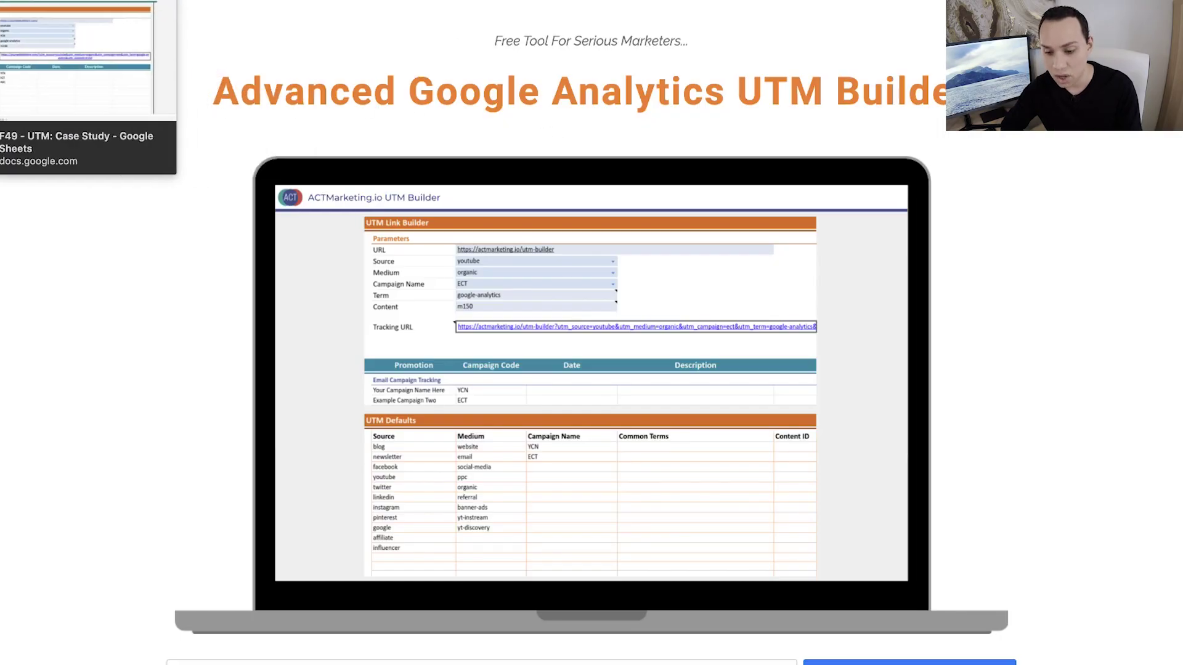
Step through the builder values from Source youtube down to Content M150
click(37, 0)
click(368, 246)
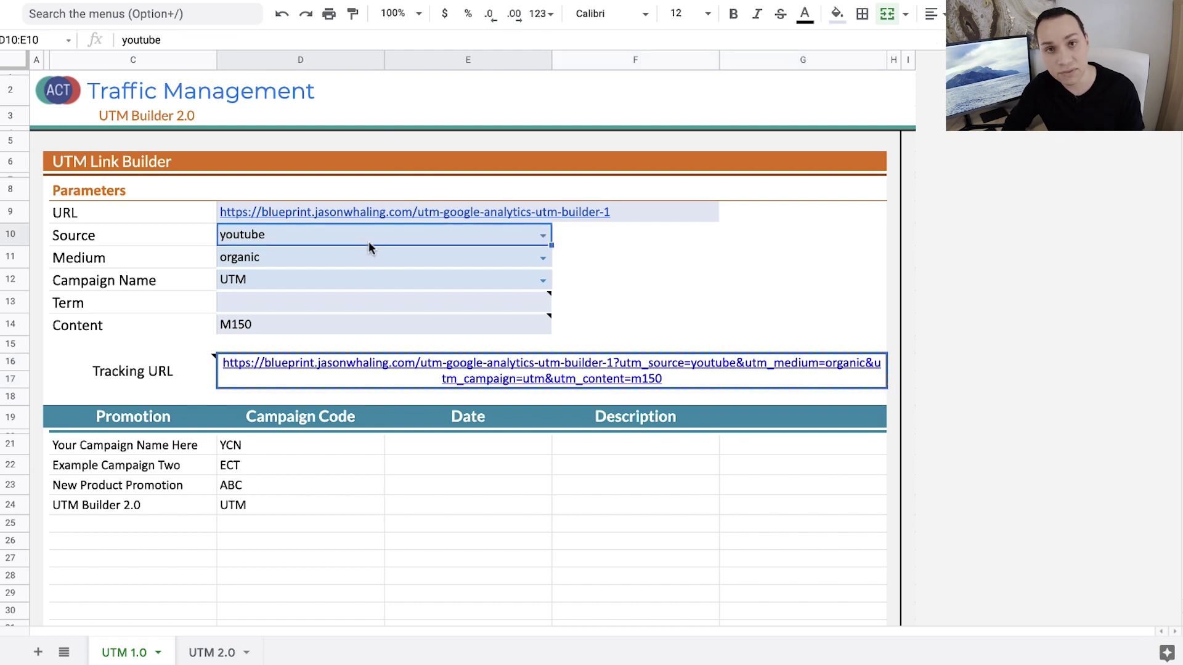
key(Down)
key(Down)
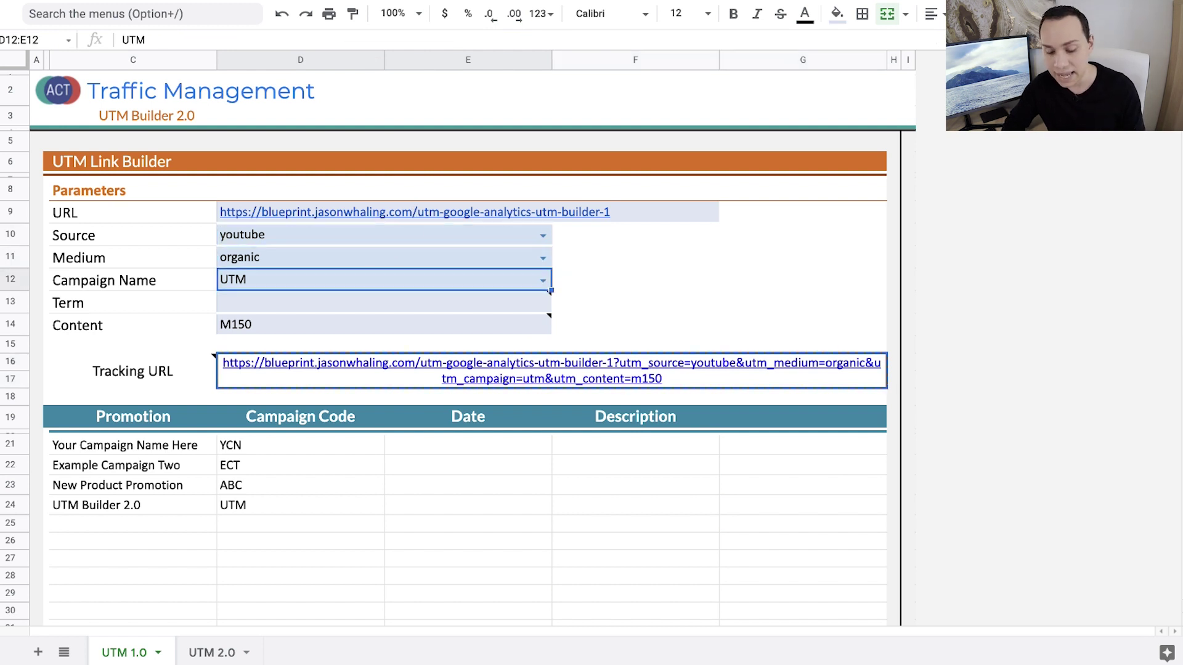
key(Down)
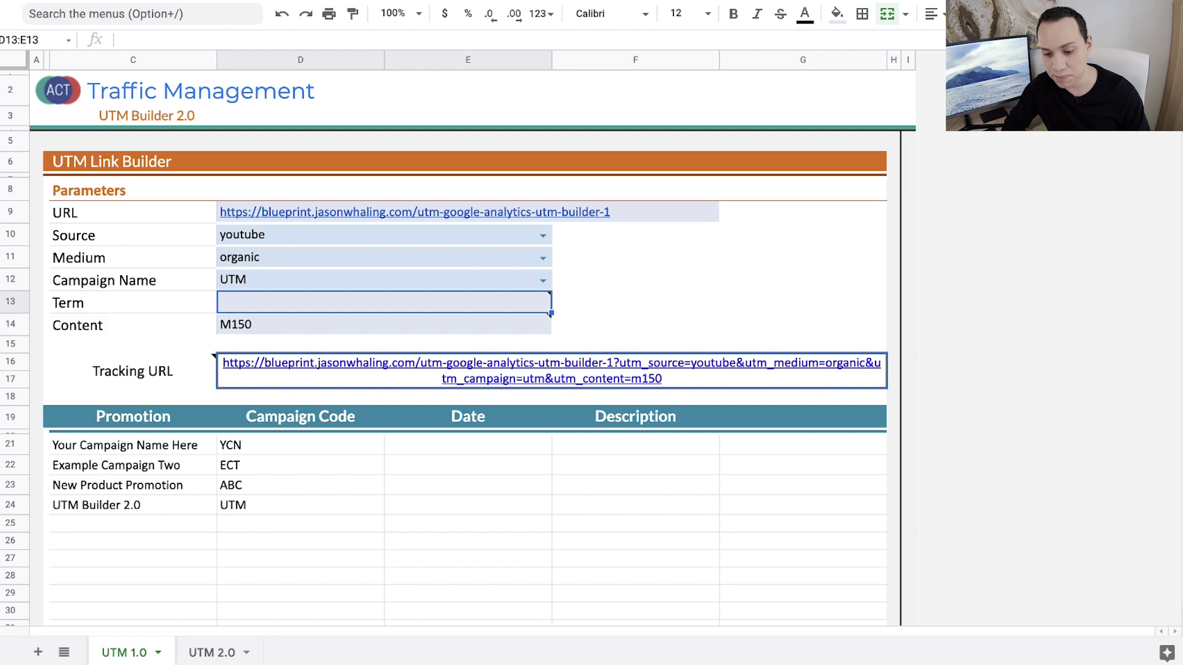
key(Down)
Delete the duplicate tracking URL from the YouTube description, then switch to the Analytics campaigns tab
mouse_move(499, 1)
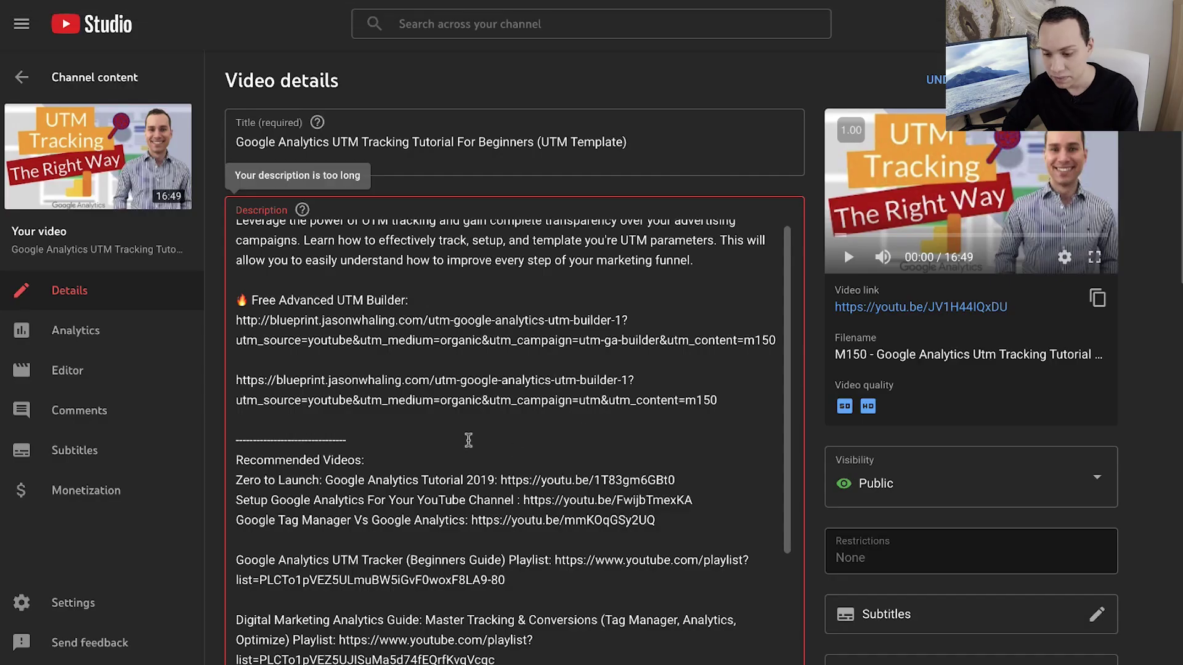
scroll(514, 431, up, 1)
key(shift+Down)
key(shift+Down)
key(shift+Down)
key(BackSpace)
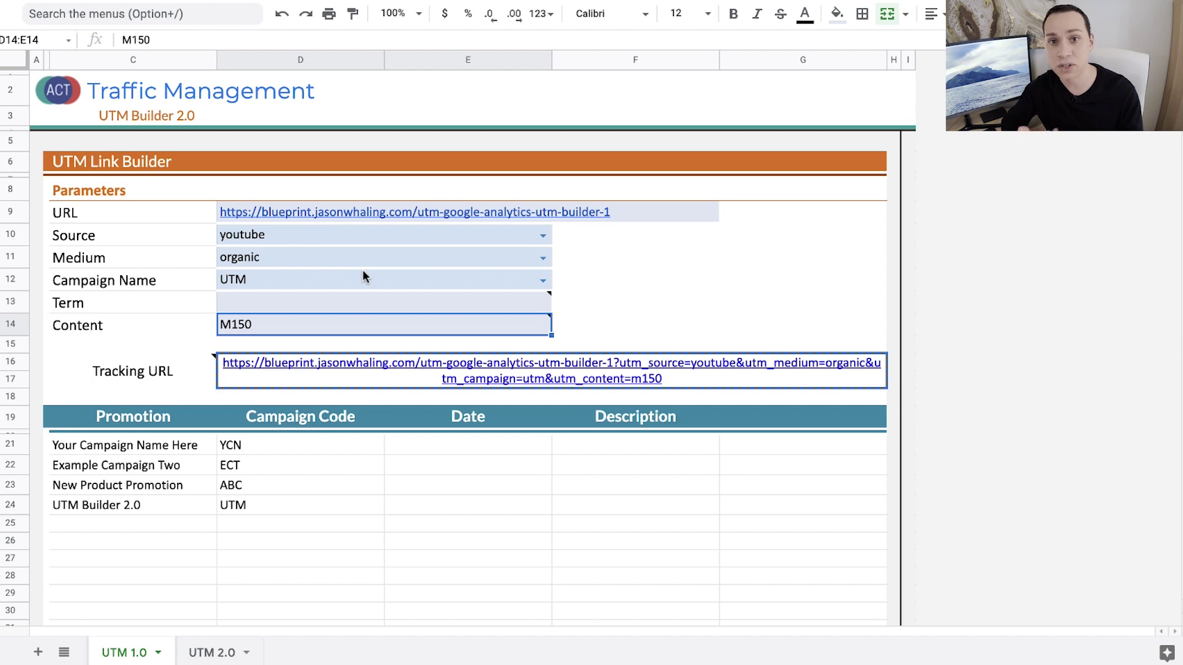
click(366, 368)
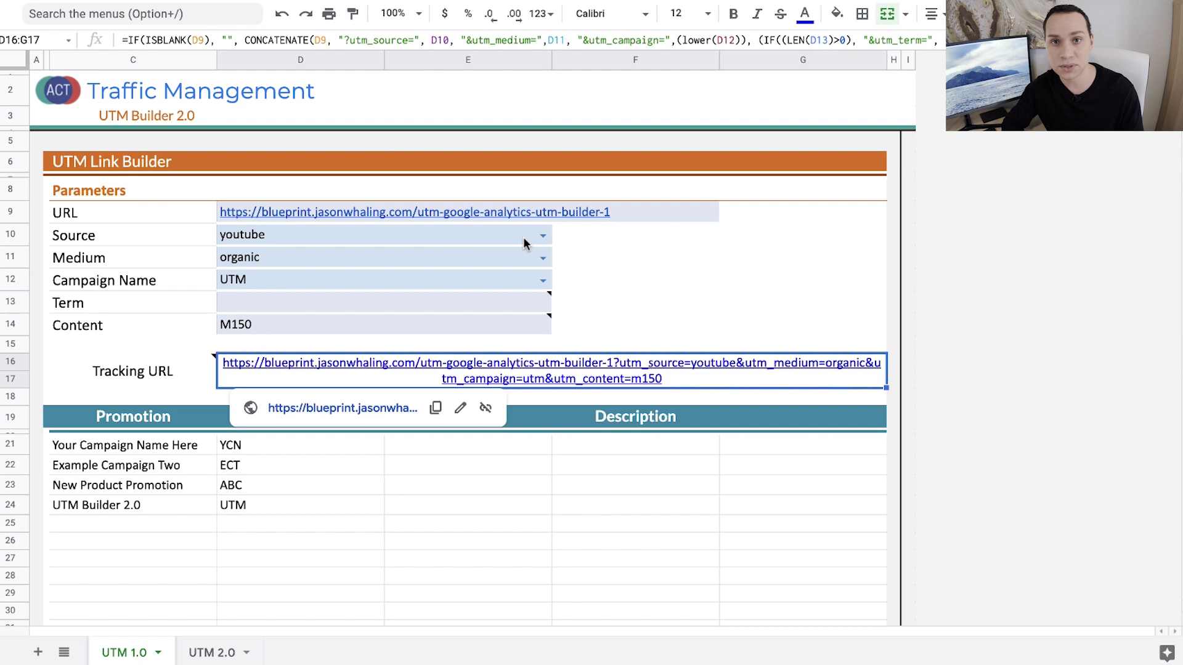
click(666, 2)
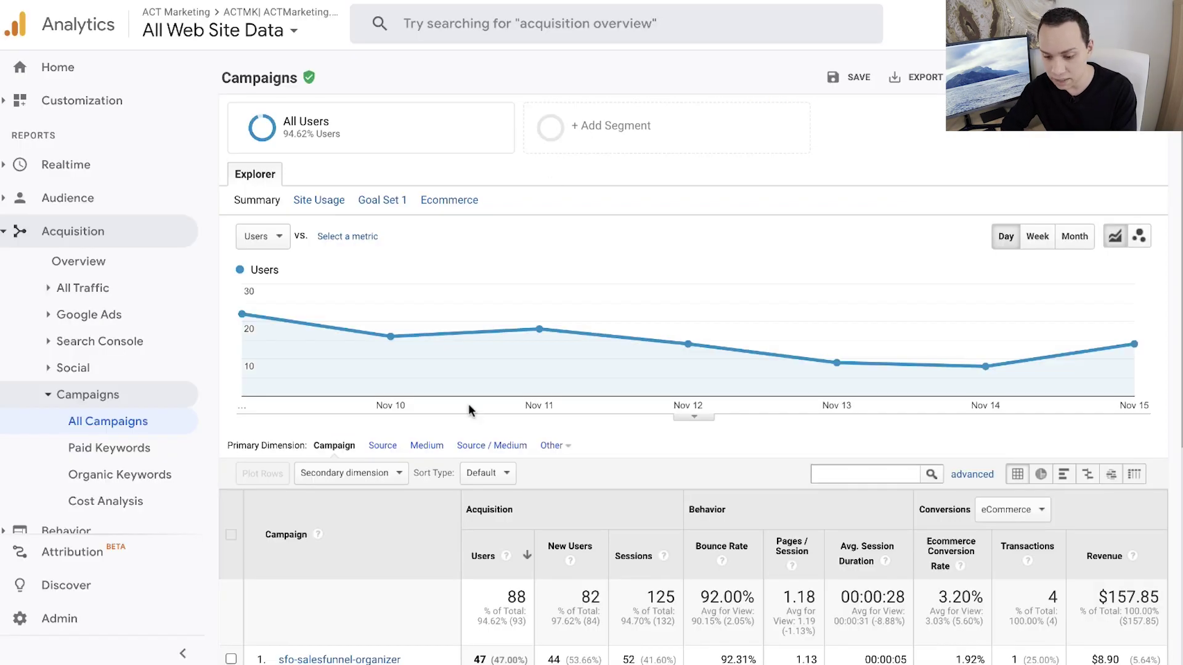
scroll(468, 404, down, 5)
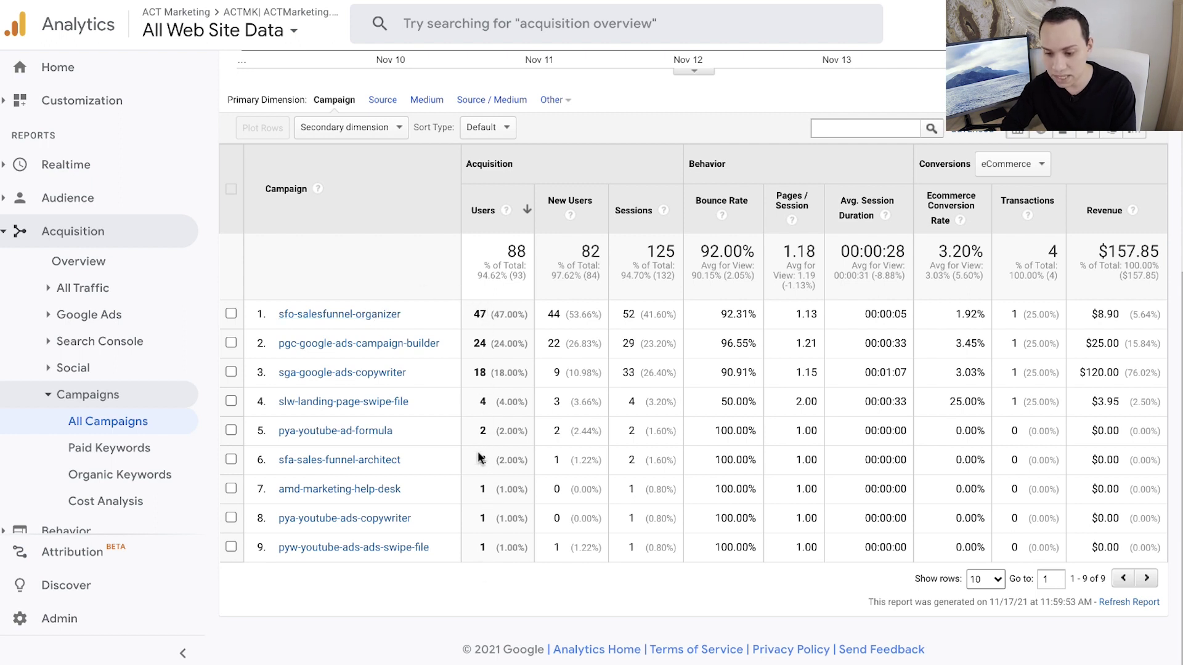
Open the sfo-sales-funnel-organizer campaign from the All Campaigns report
click(324, 315)
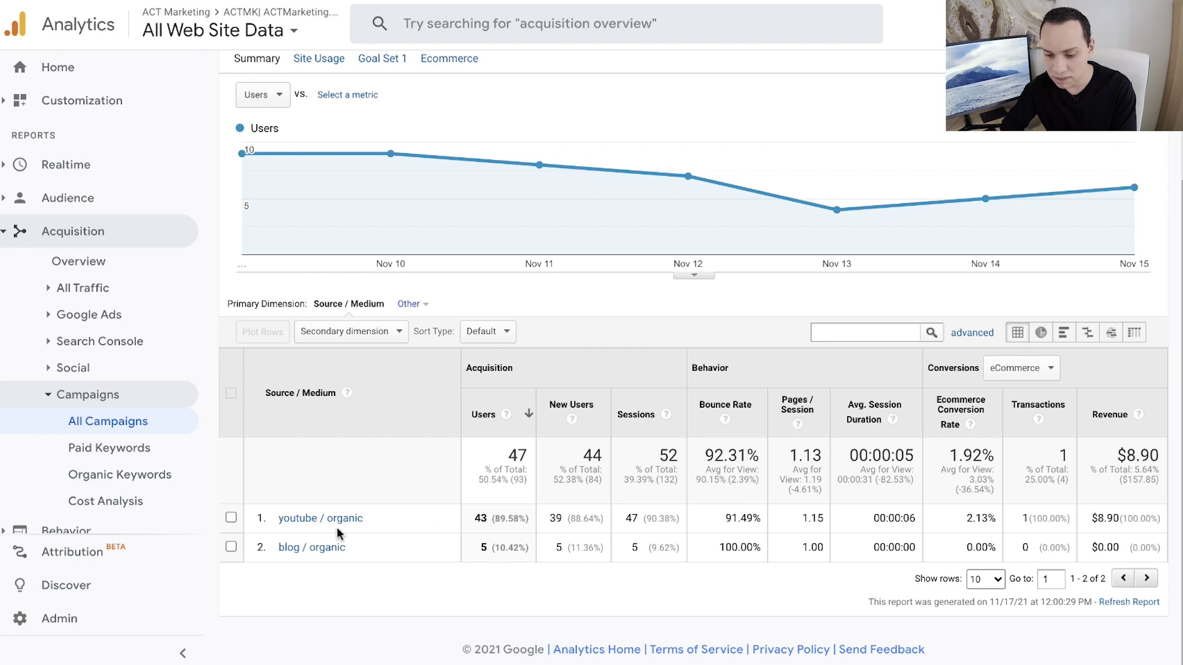
Add Ad Content as a secondary dimension and scroll through codes like m141 and f14
click(398, 334)
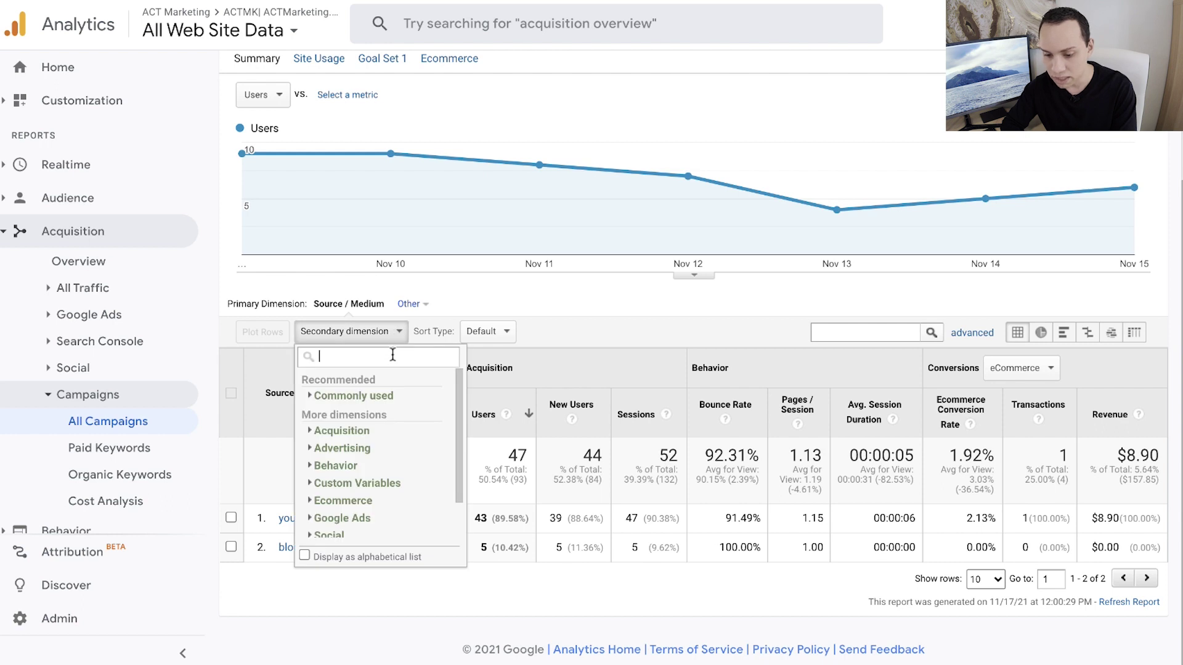
text(ad )
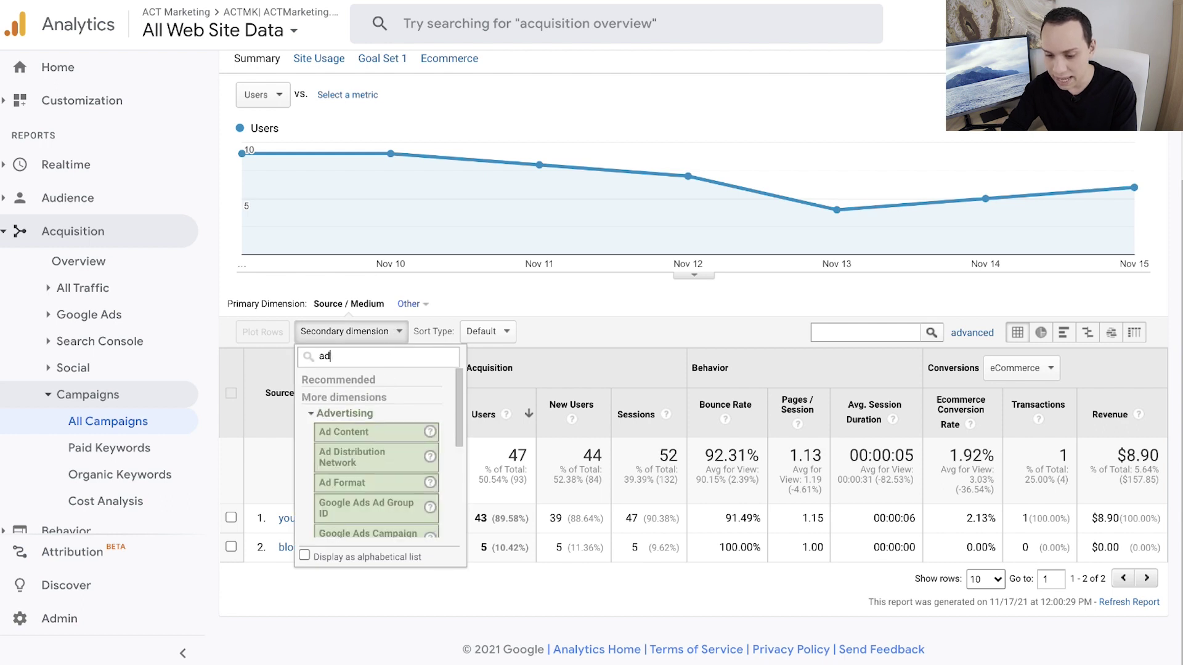
text(con)
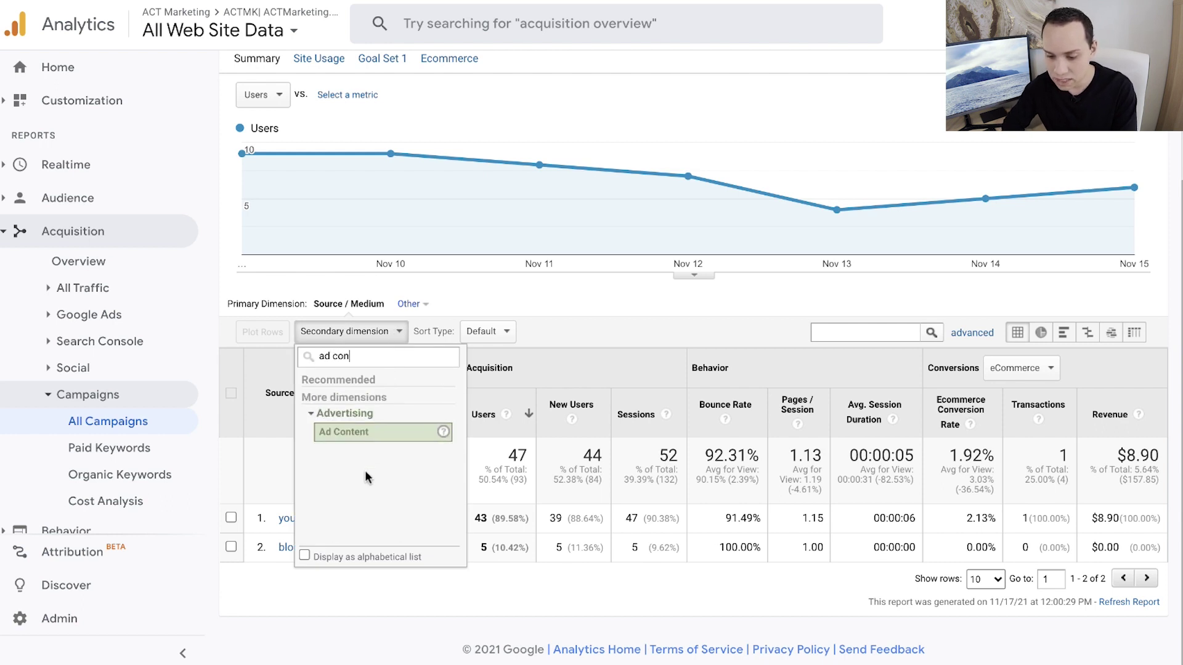
click(383, 433)
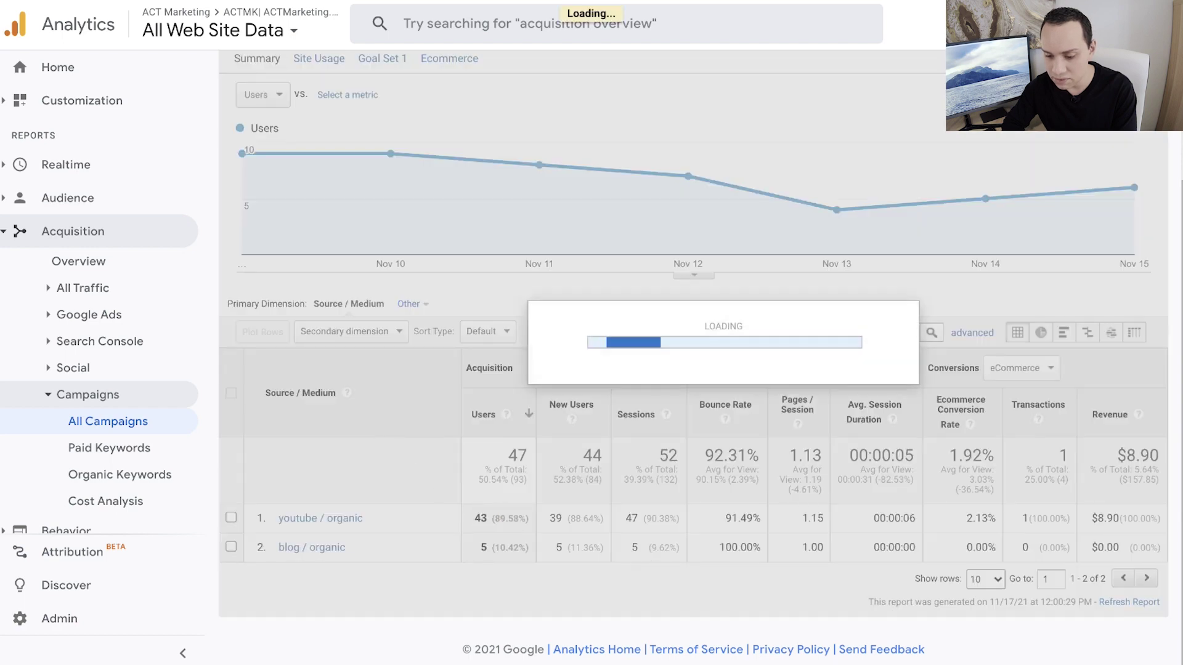
scroll(500, 507, down, 3)
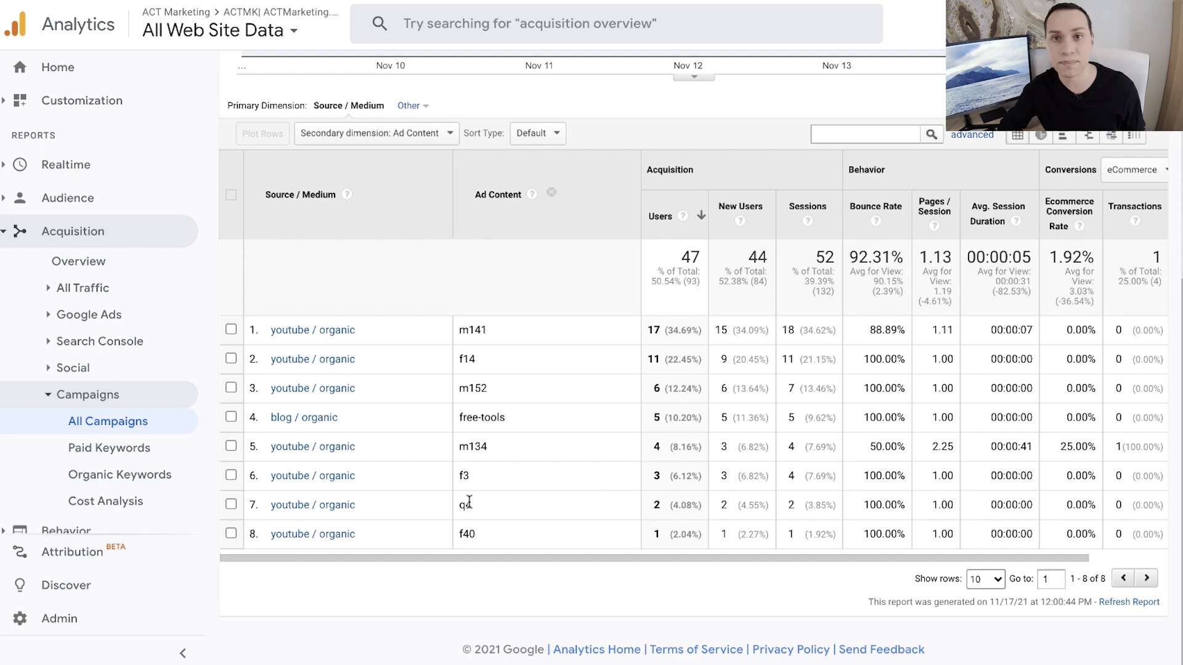
scroll(544, 473, right, 3)
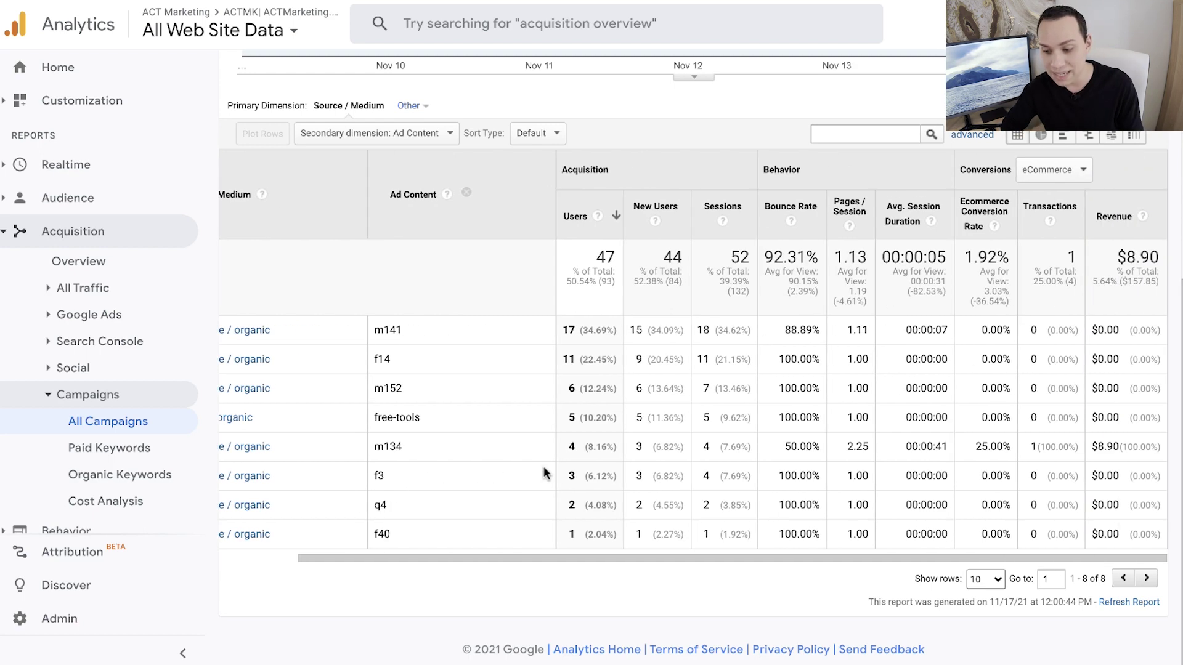
scroll(543, 473, left, 3)
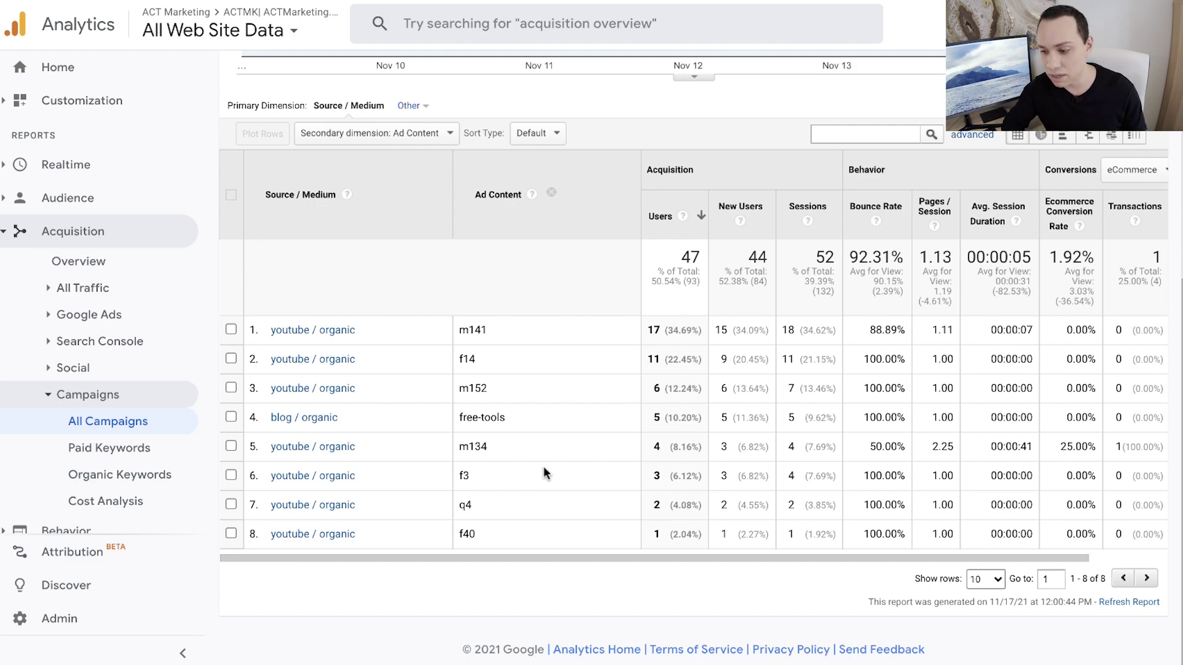
scroll(544, 467, up, 3)
scroll(1048, 183, up, 3)
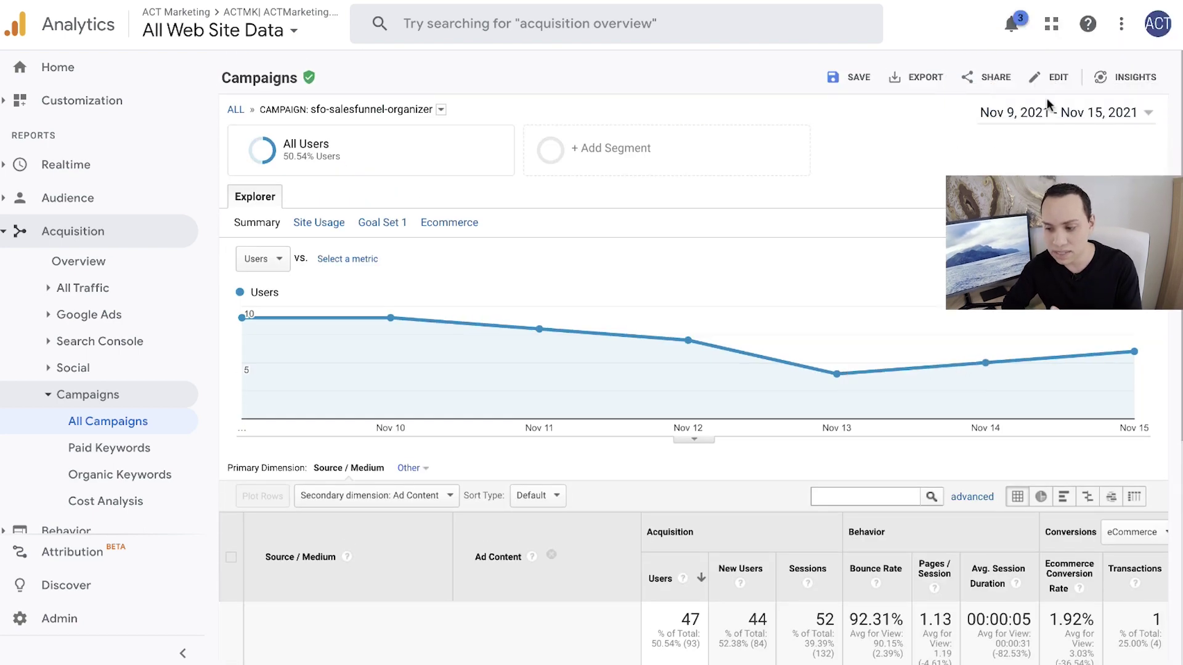
Scroll down the Ad Content report table
scroll(564, 310, down, 6)
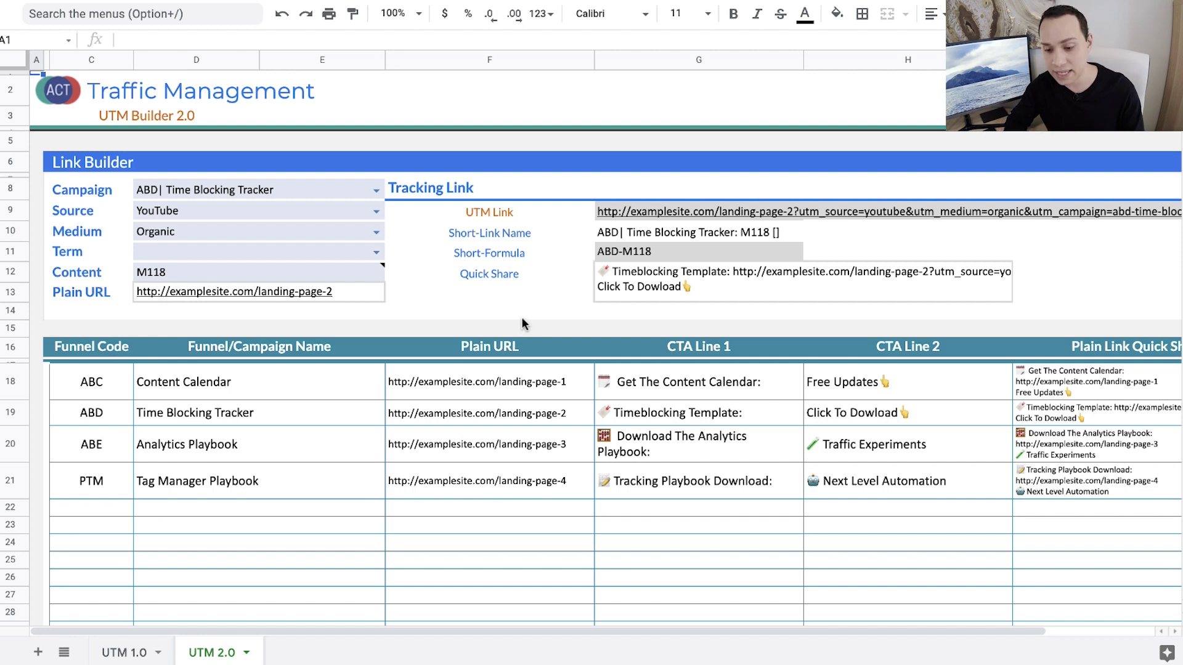
mouse_move(301, 301)
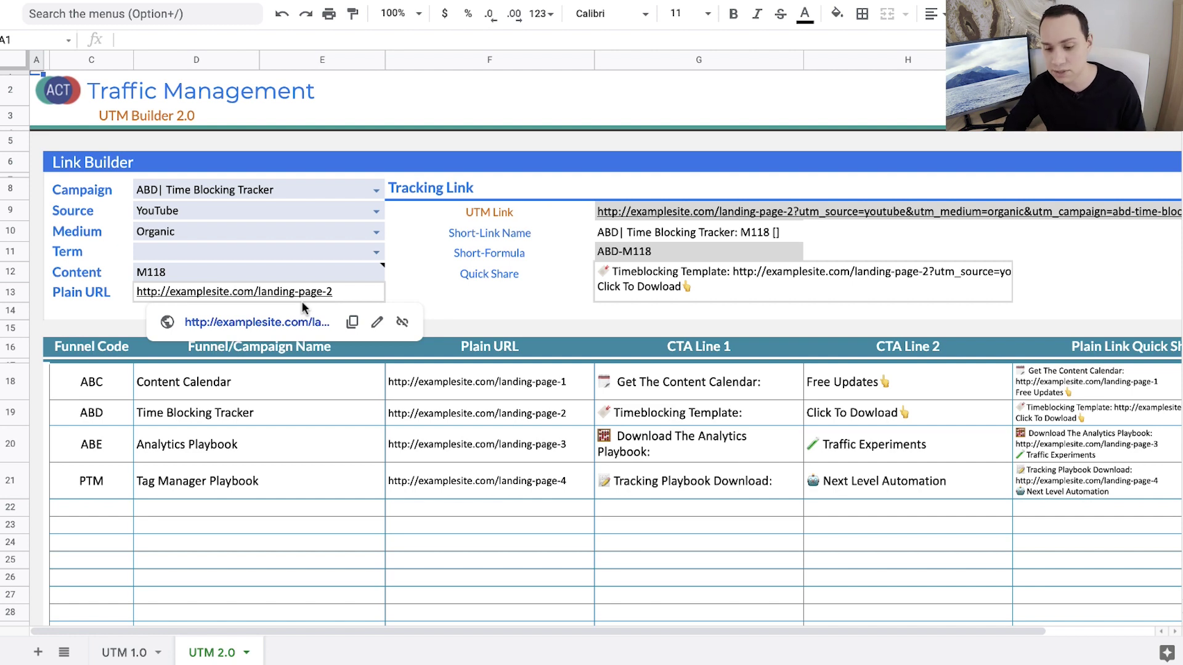
scroll(206, 381, down, 10)
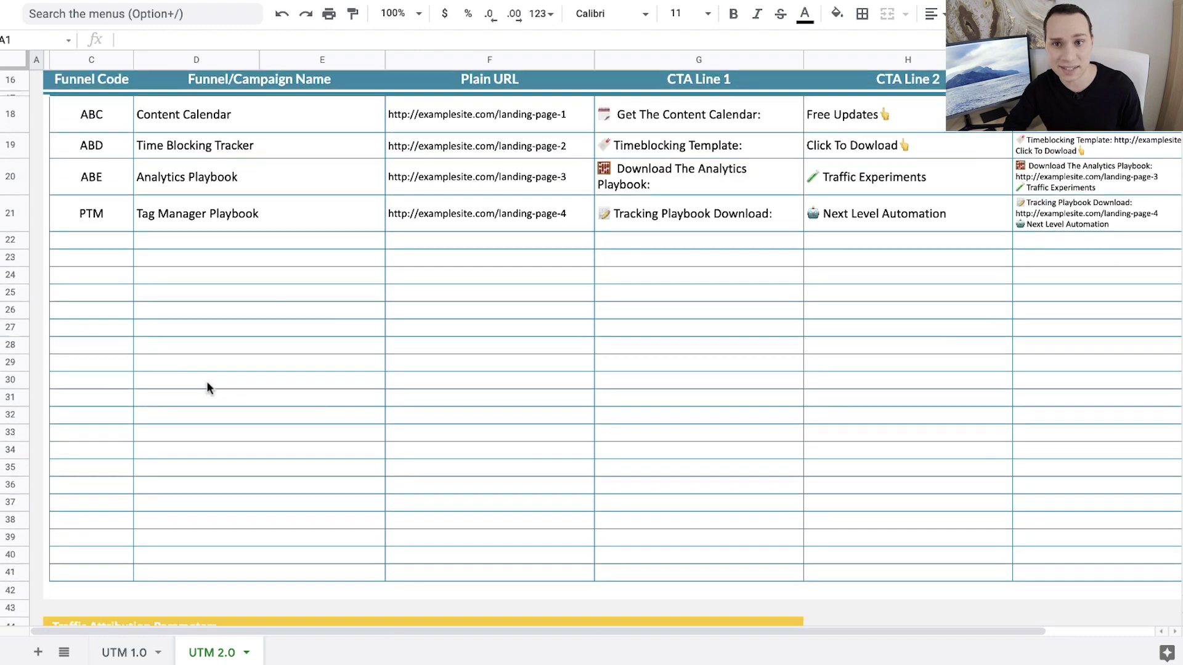
scroll(206, 381, down, 2)
scroll(205, 381, up, 3)
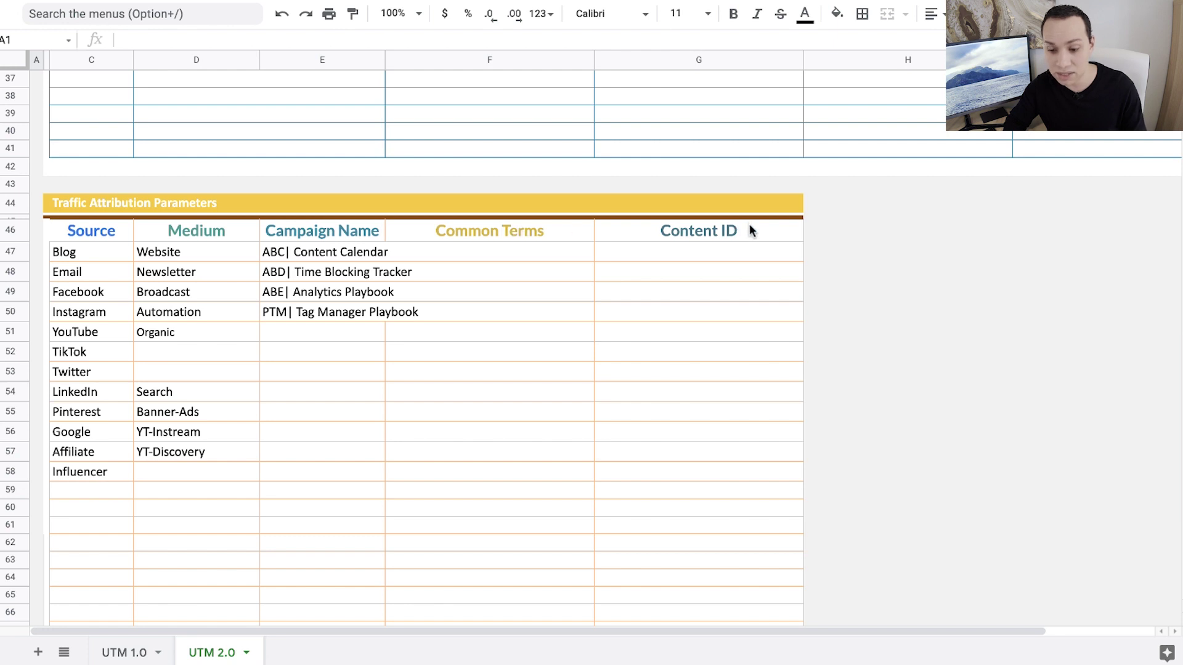
drag(83, 252, 434, 519)
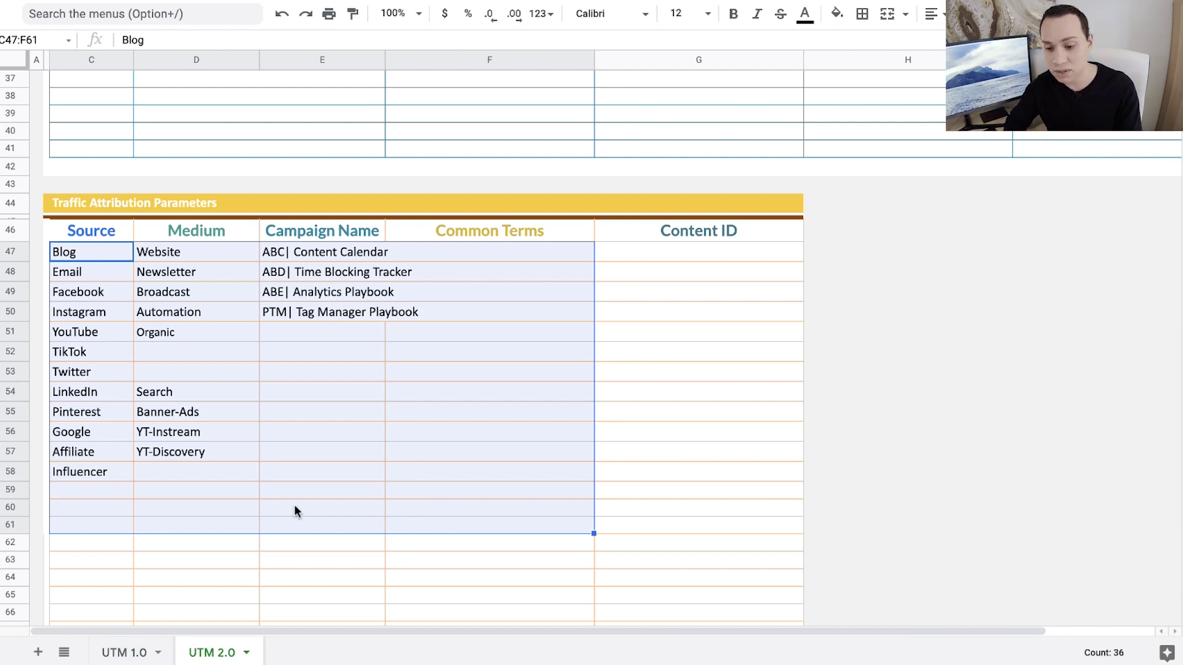
scroll(294, 504, up, 10)
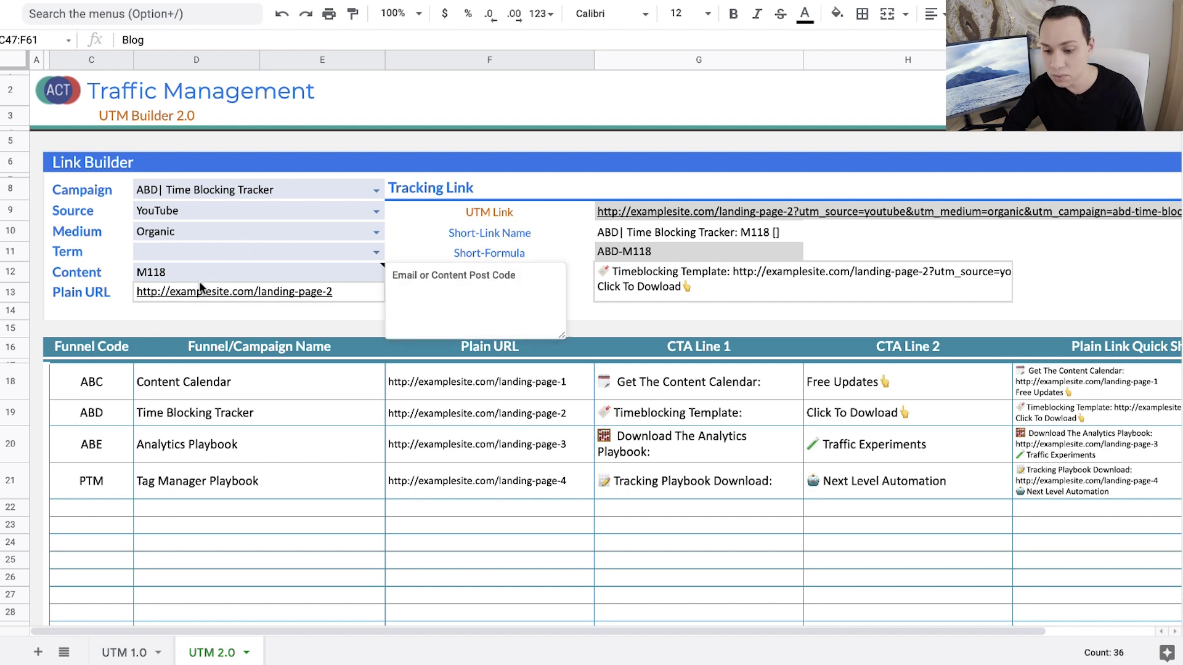
scroll(199, 287, down, 3)
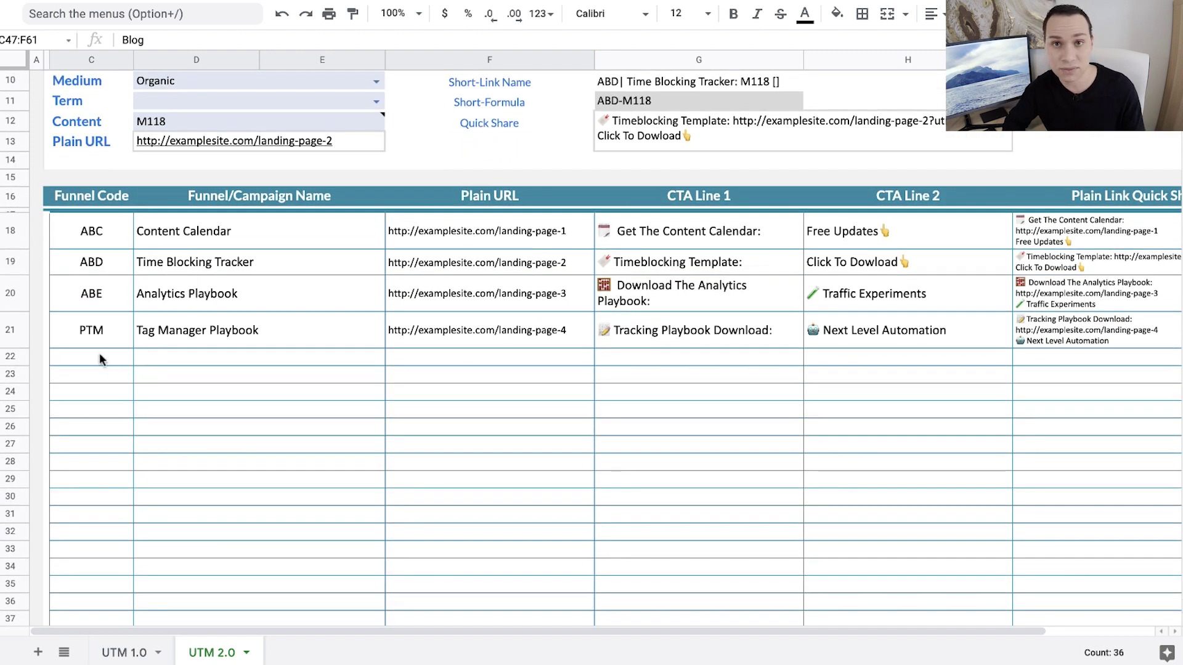
Enter DTM and UTM Builder Pro in row 22 and paste the landing page URL into F22
click(102, 361)
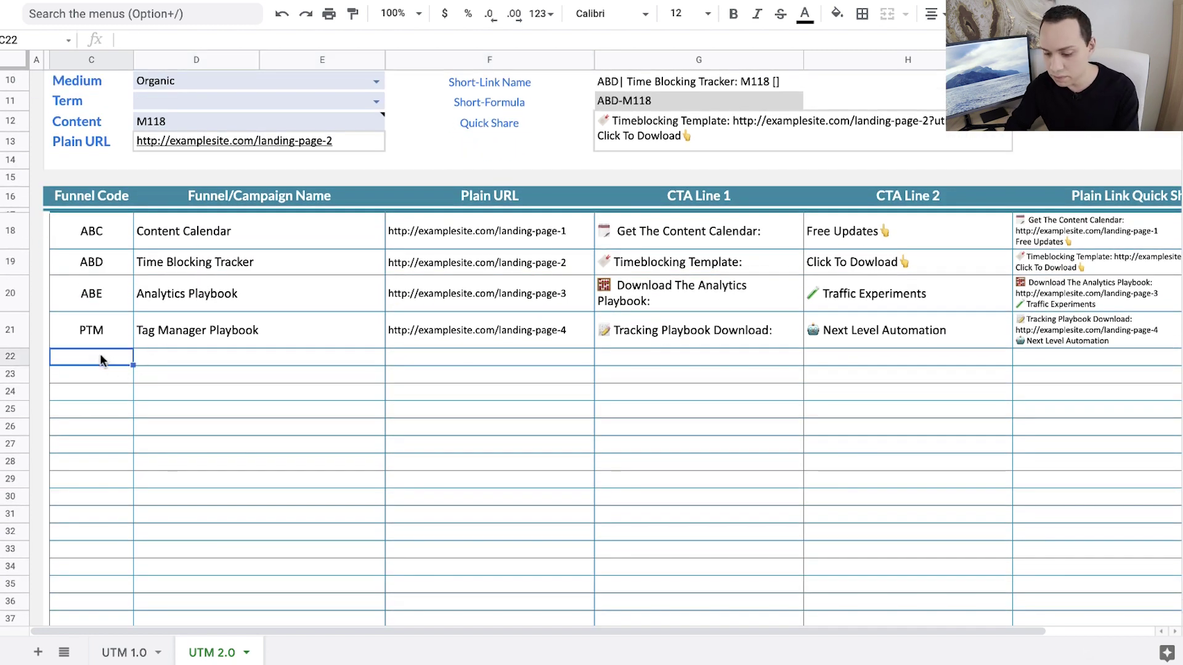
text(DTM)
key(Tab)
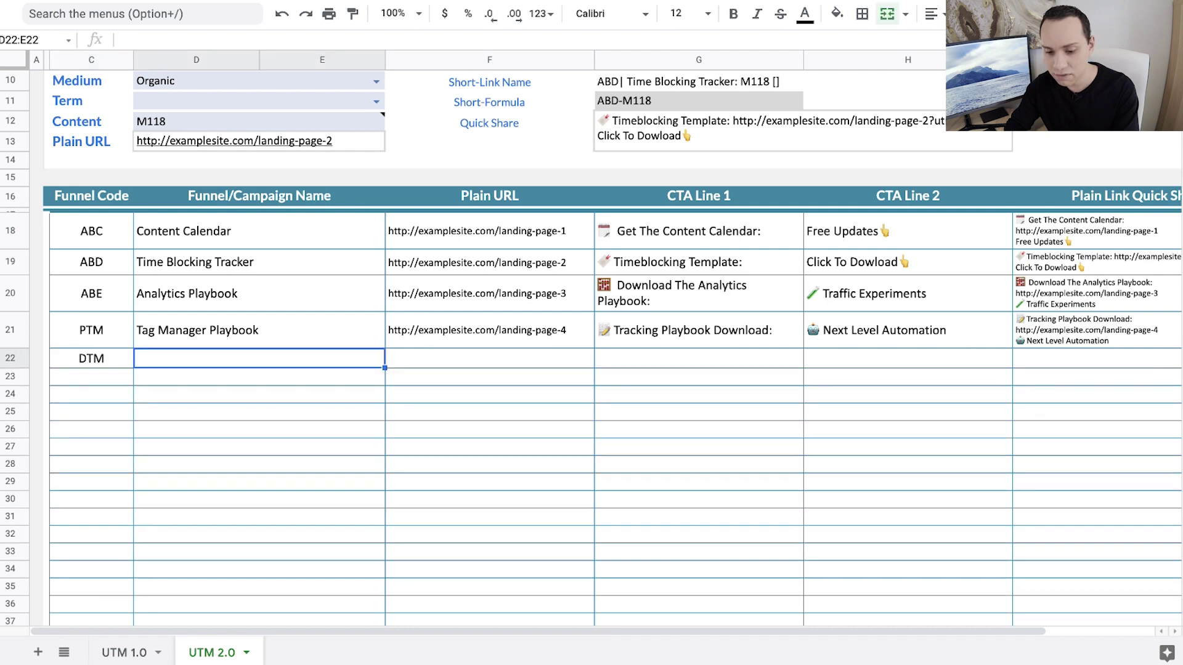
scroll(101, 357, down, 1)
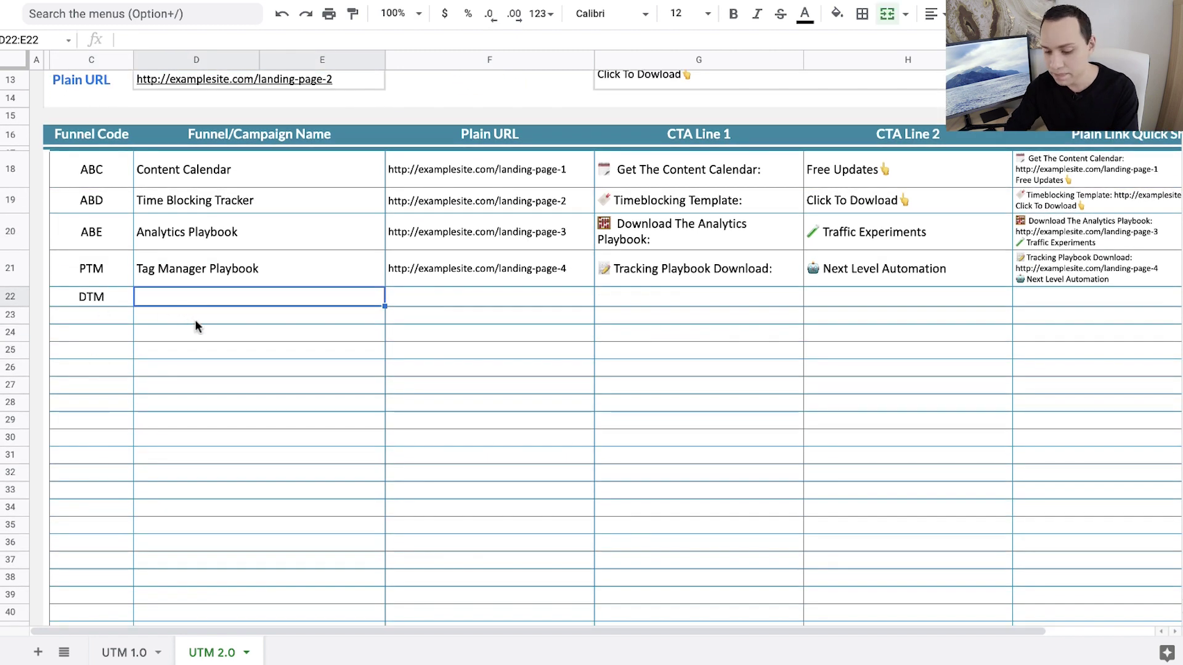
text(UTM Builder Pro)
key(Return)
key(Up)
key(Tab)
key(Return)
text(http://blueprint.jasonwhaling.com/utm-google-analytics-utm-builder-1)
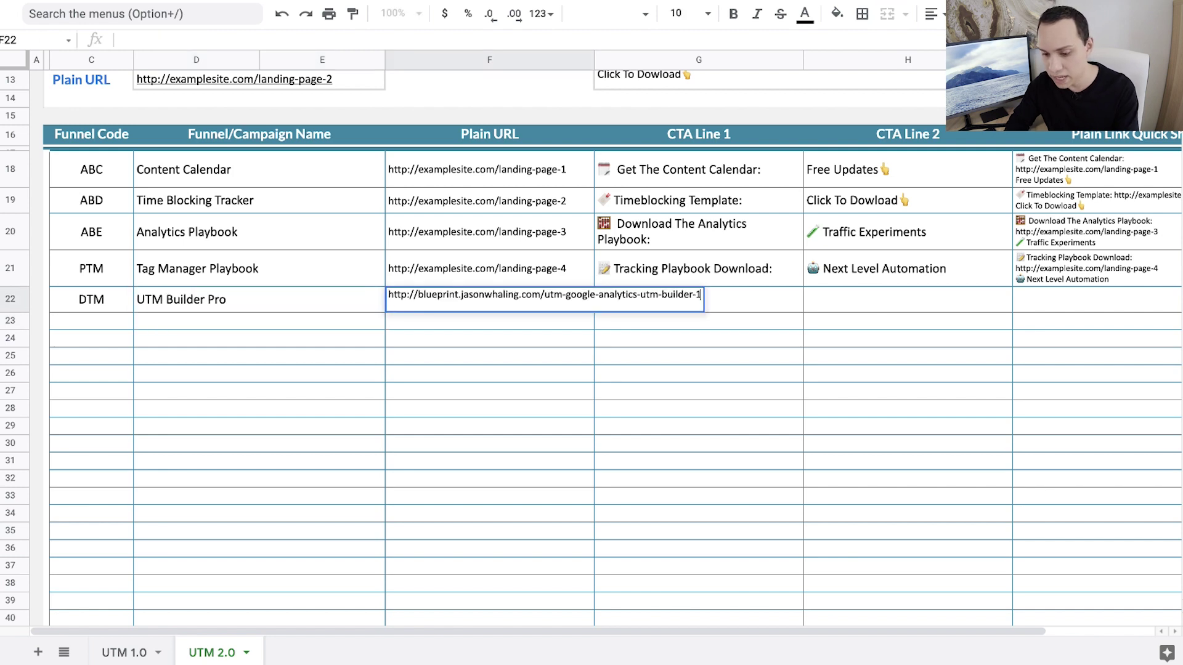
key(Return)
Copy 'Tracking Playbook Download:' from G21 into CTA Line 1 cell G22
key(Up)
key(Left)
key(Right)
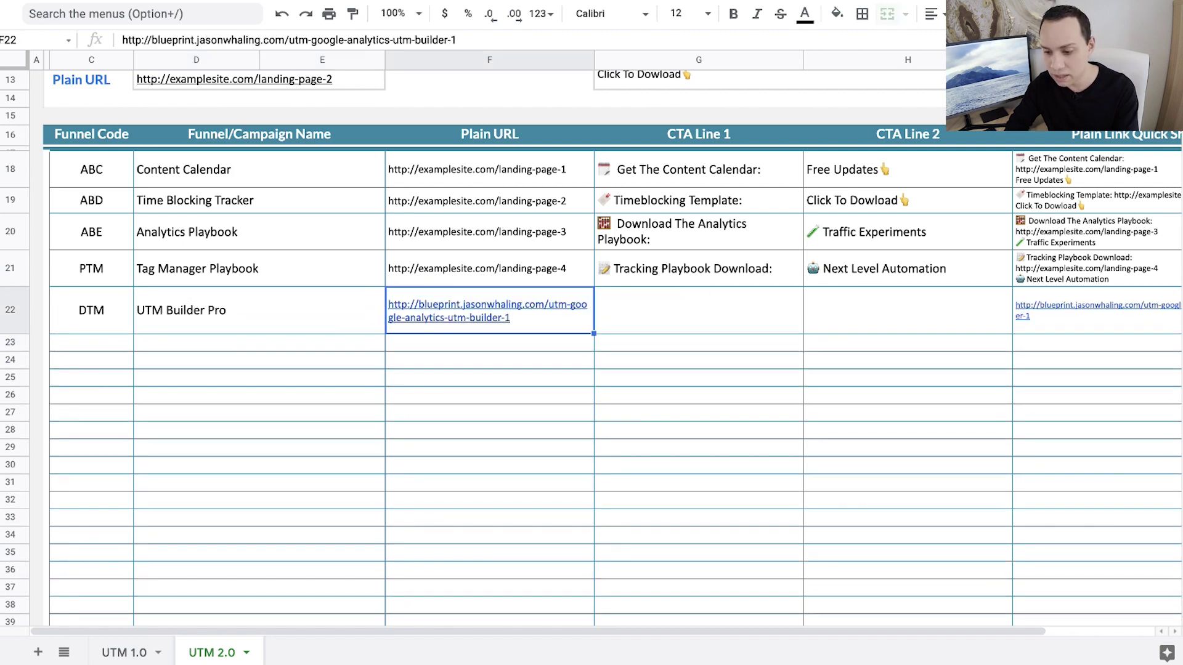
key(Right)
key(Up)
key(Right)
key(Right)
key(Left)
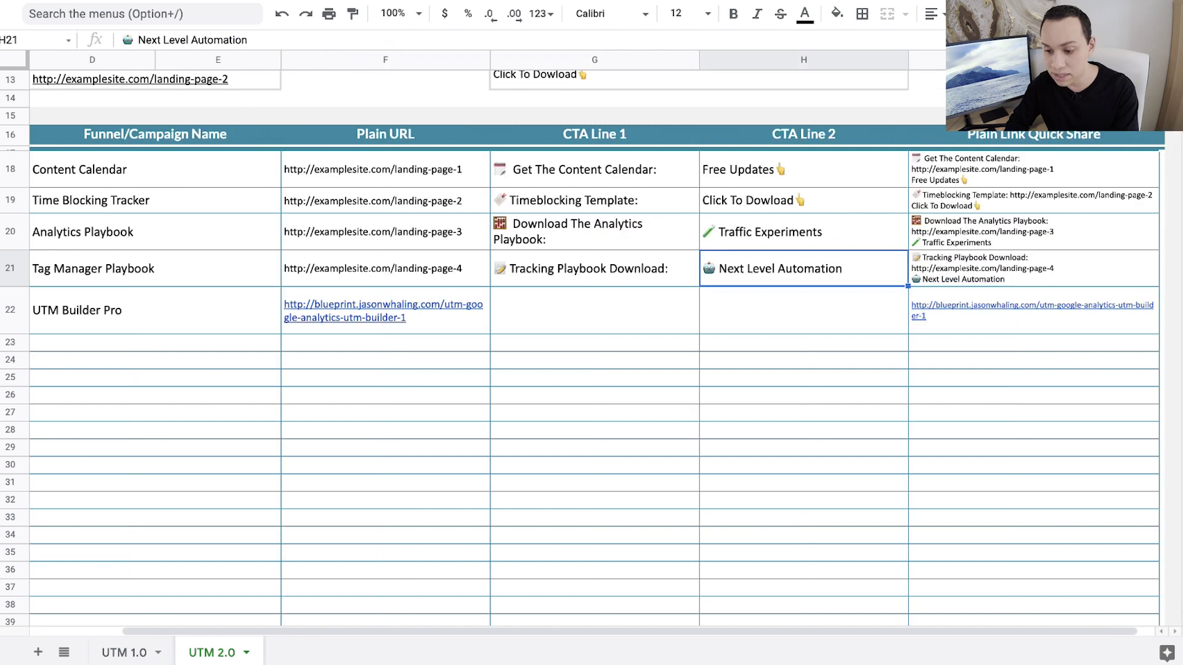
key(Left)
key(Return)
key(ctrl+a)
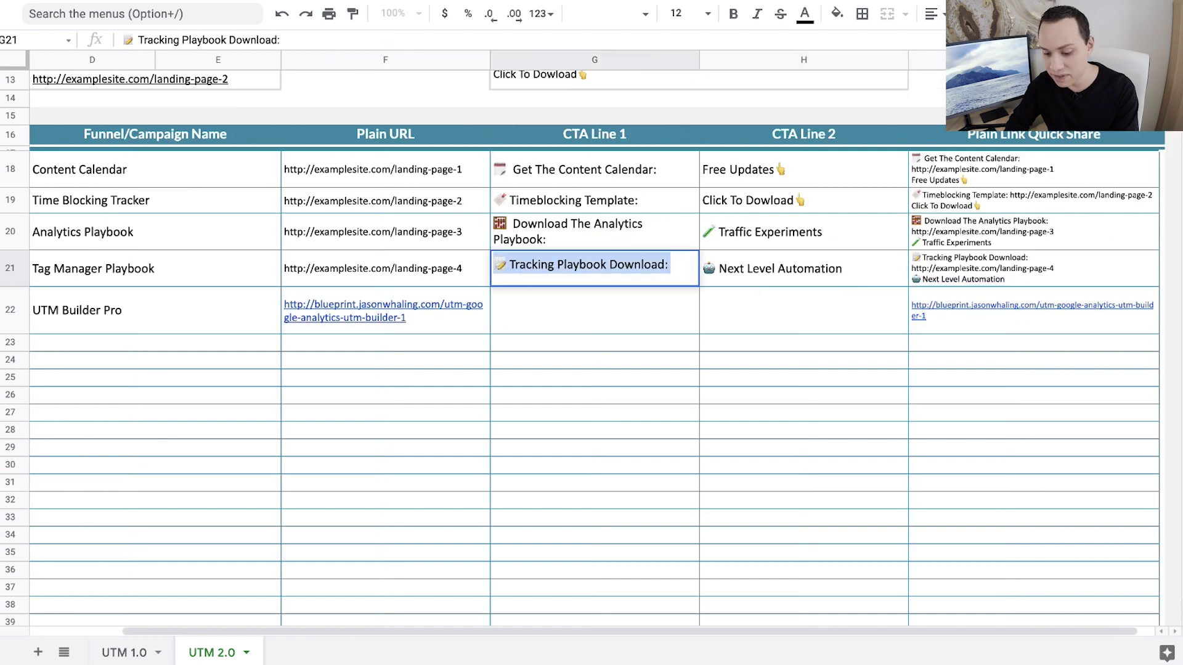
key(ctrl+c)
key(Return)
key(Return)
key(ctrl+v)
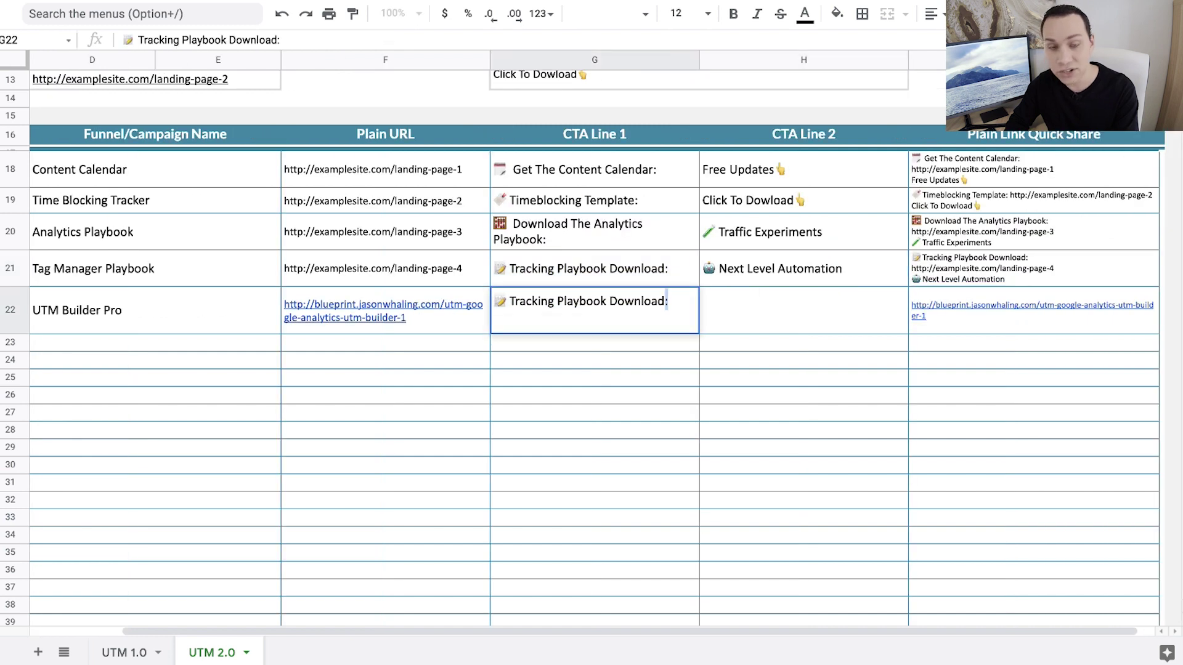
key(Left)
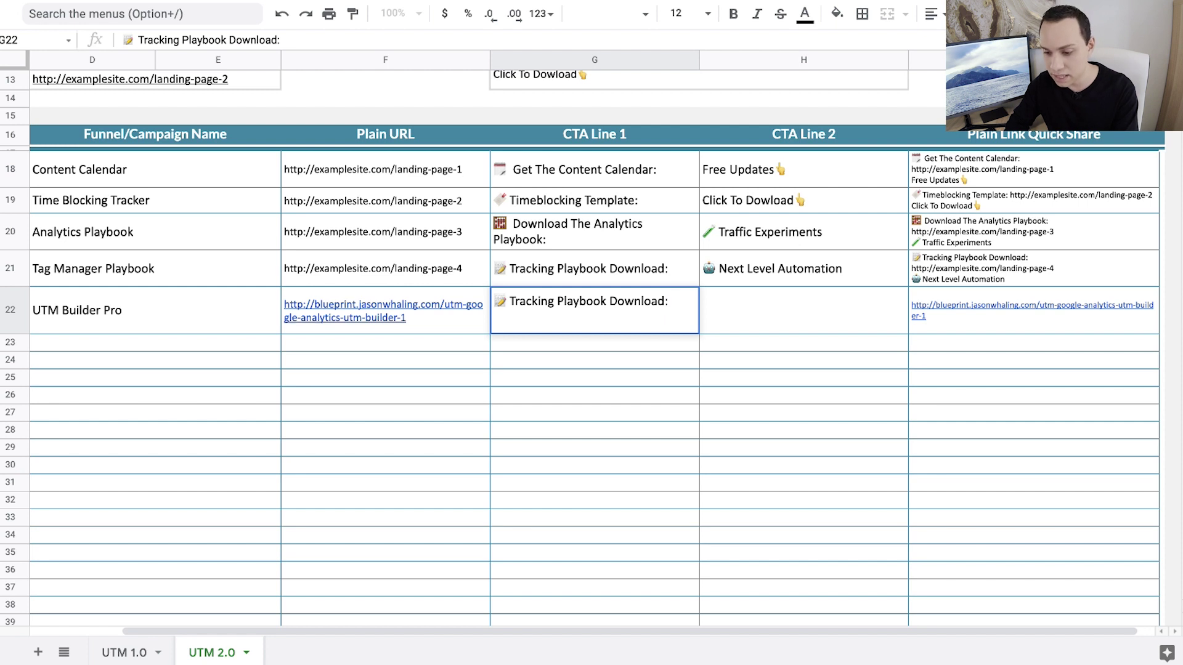
key(shift+Home)
key(ctrl+a)
key(ctrl+c)
key(Return)
Copy 'Next Level Automation' from H21 into CTA Line 2 cell H22
key(Right)
key(Up)
key(Up)
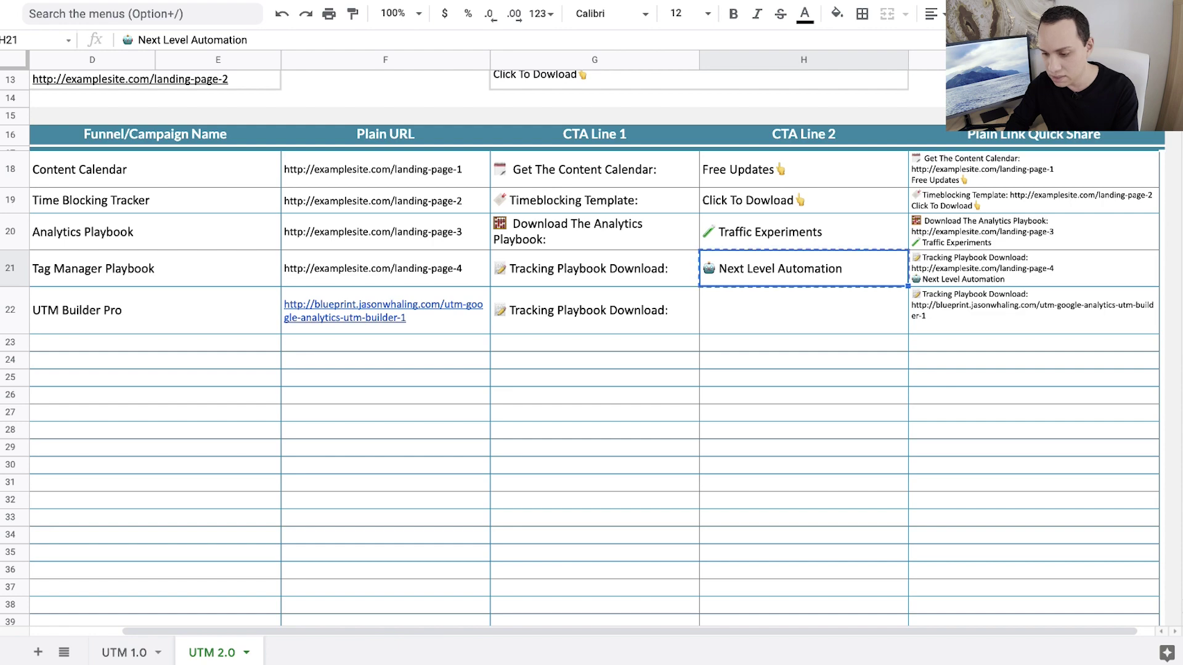
key(Down)
key(ctrl+v)
key(Left)
key(Right)
key(Right)
key(Left)
key(Left)
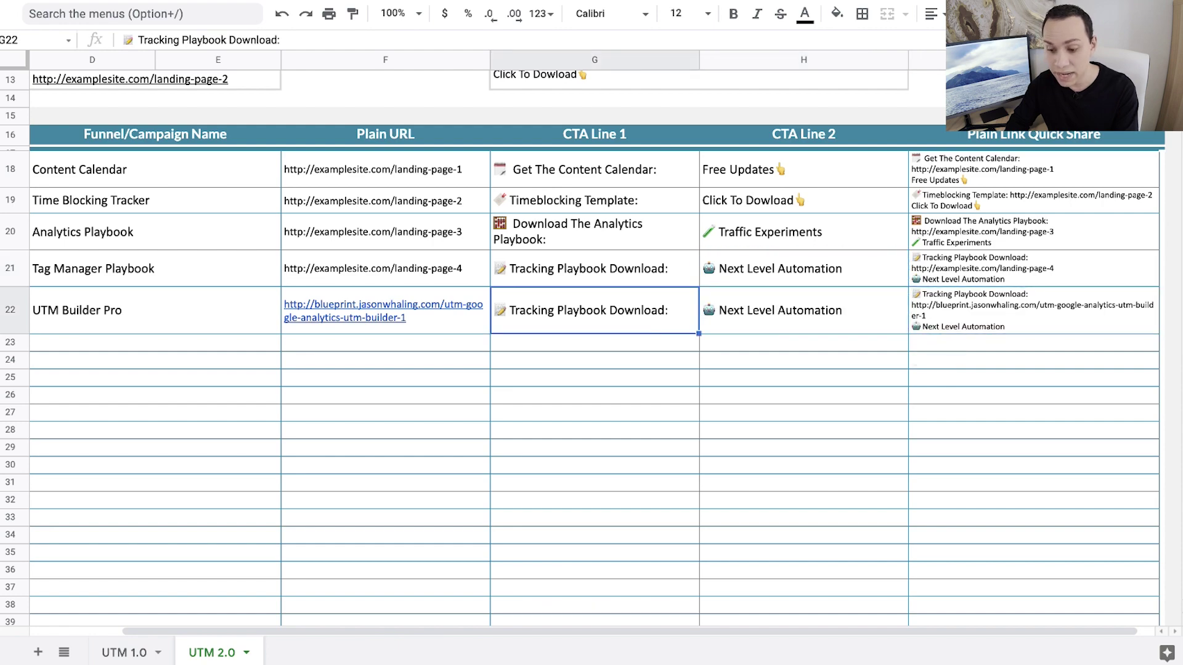
key(Left)
key(Left)
scroll(21, 303, left, 3)
scroll(210, 291, down, 1)
scroll(210, 291, up, 4)
Set the Link Builder to the DTM | UTM Builder Pro campaign with source Email and medium Broadcast
click(301, 189)
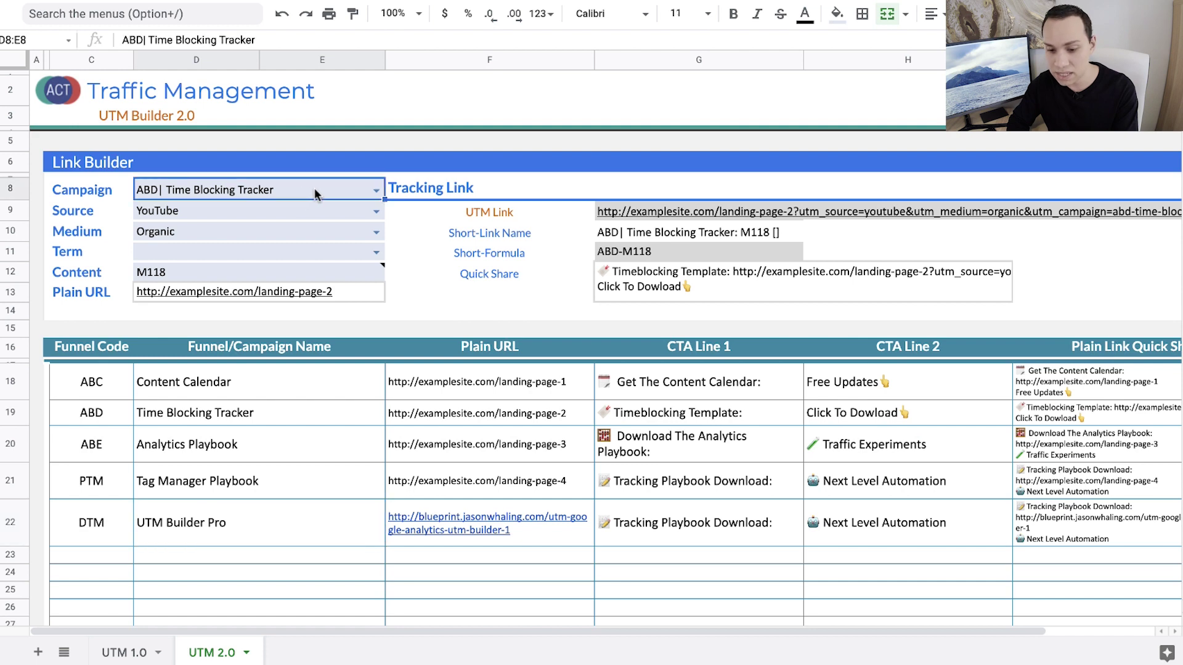
text(dtm)
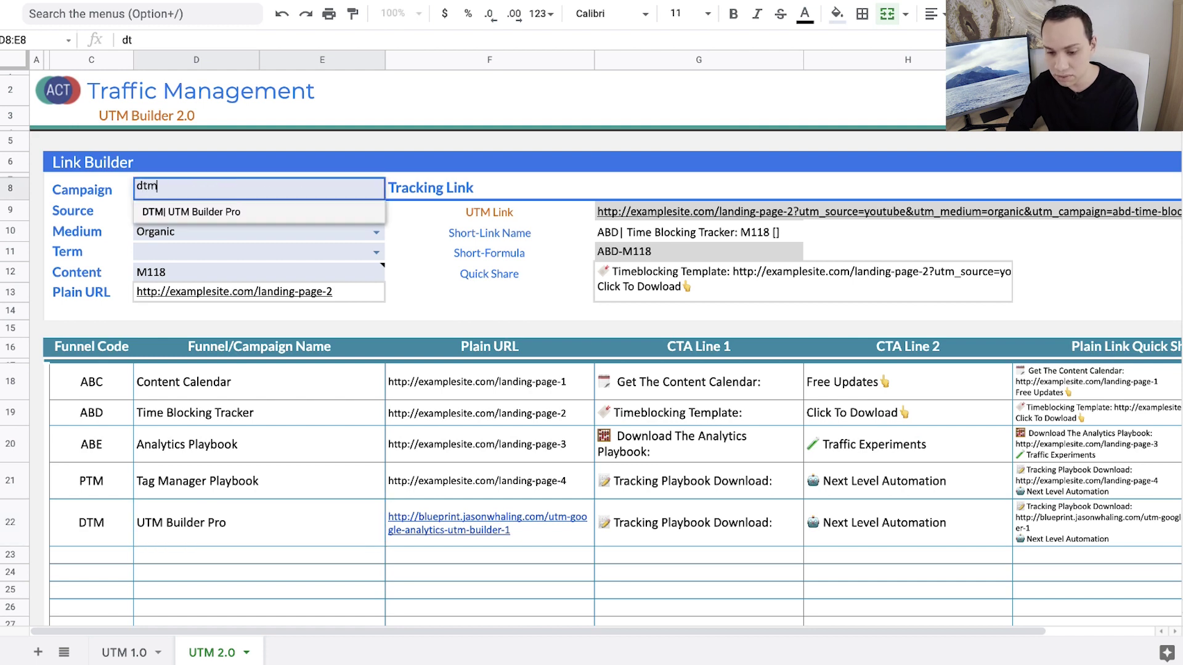
key(Return)
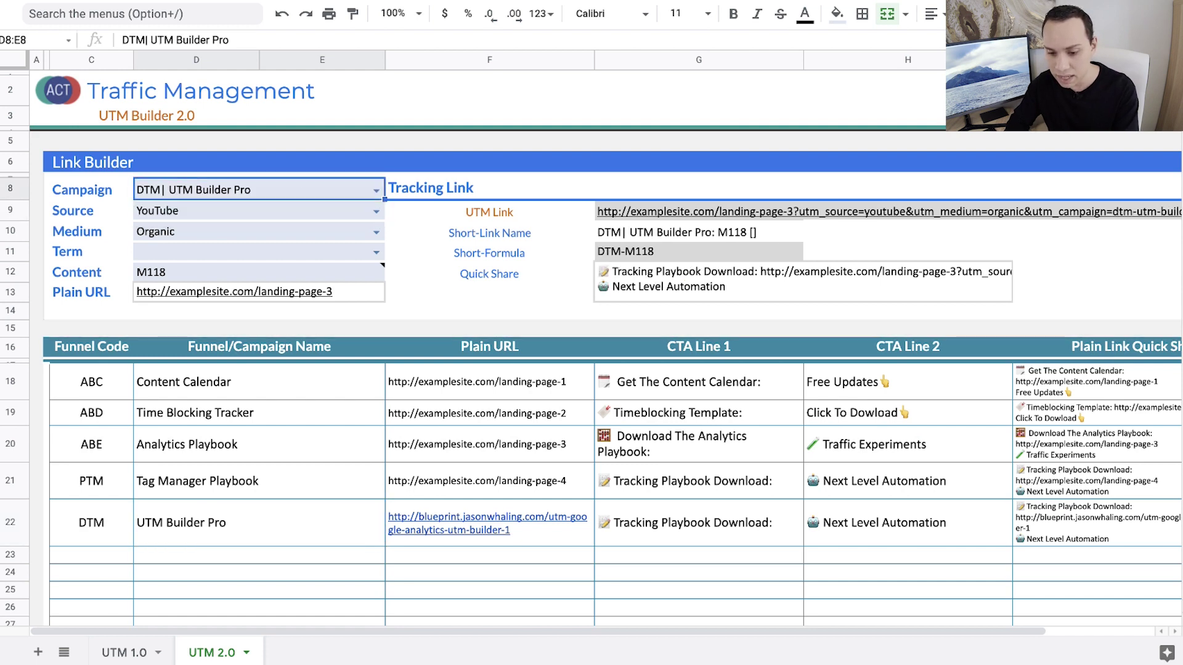
click(258, 232)
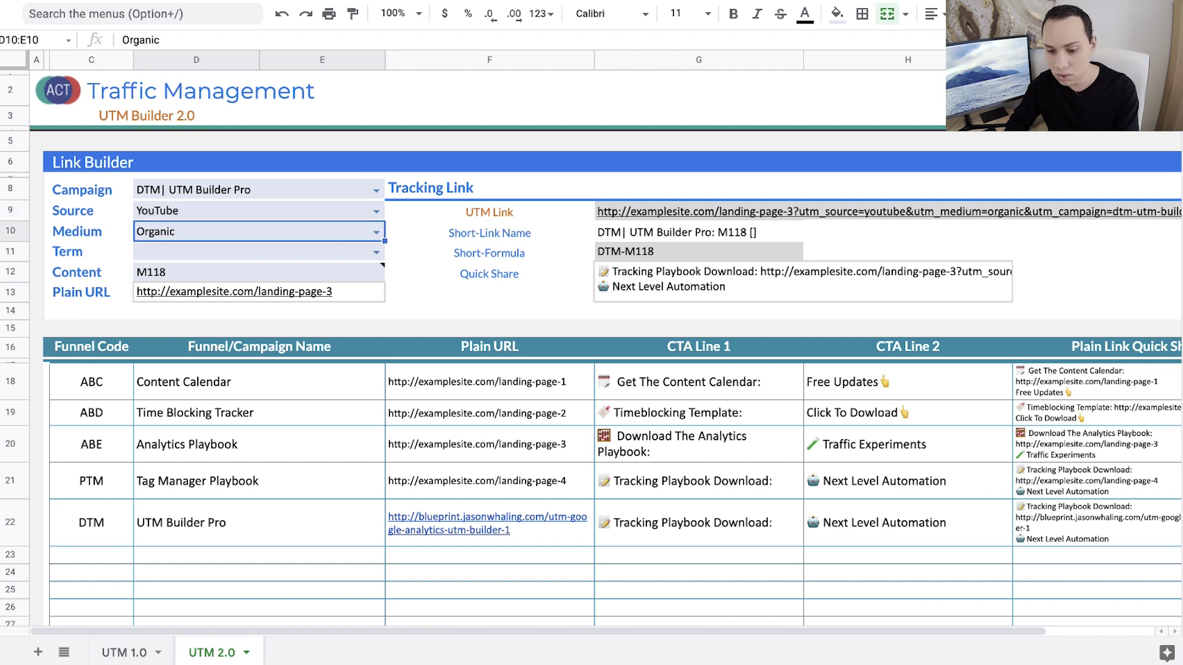
click(257, 210)
text(em)
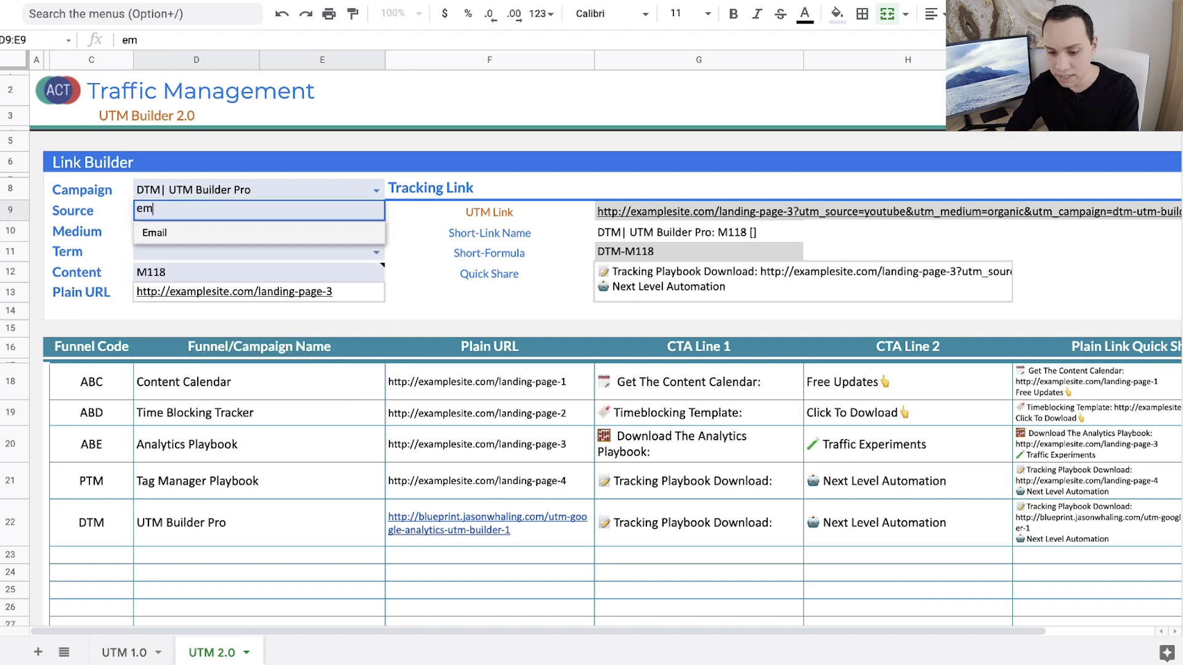
key(Return)
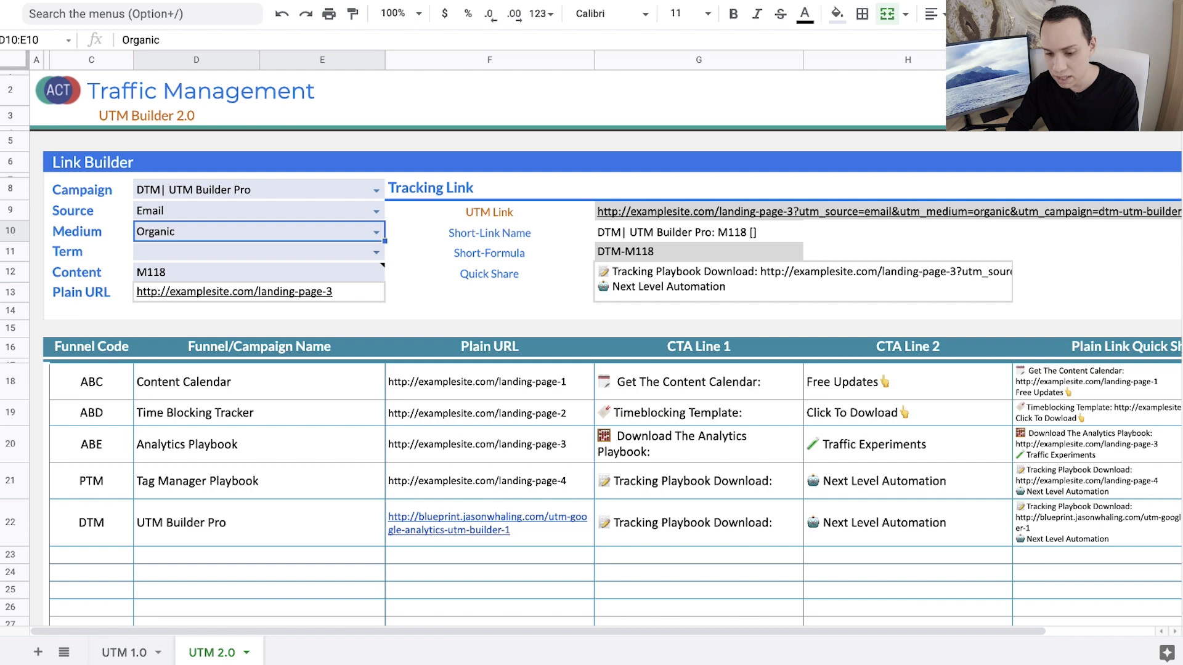
text(bo)
text(r)
key(Return)
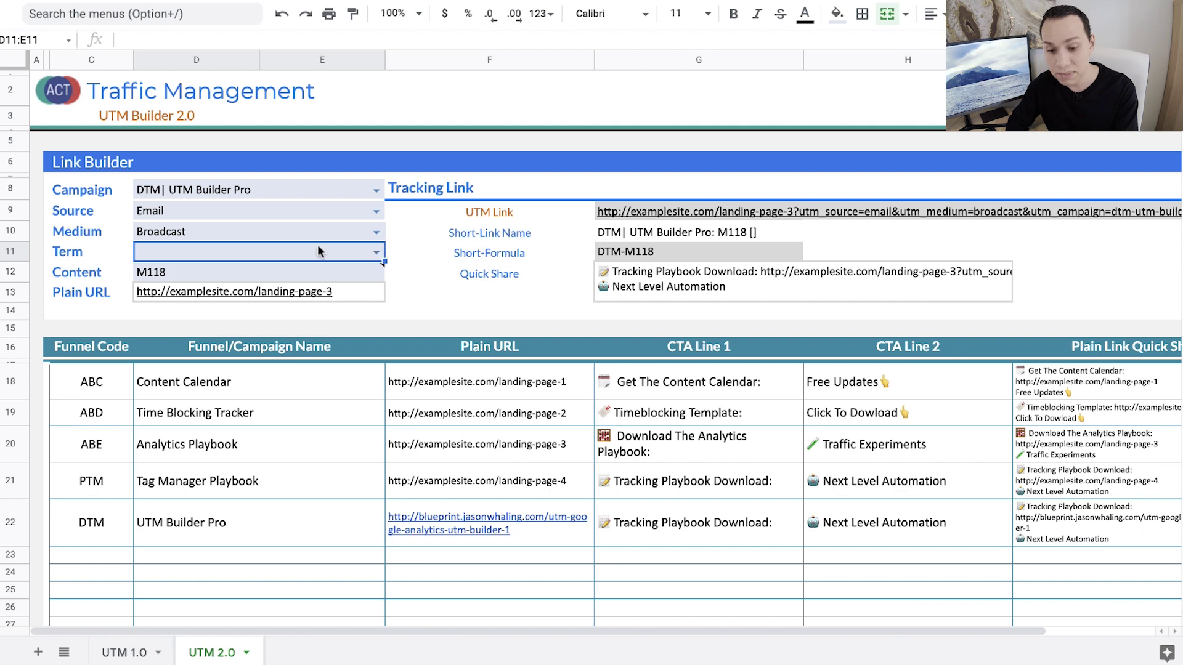
Enter E455 as the content code and inspect the Plain URL lookup formula without changing it
click(313, 273)
text(E)
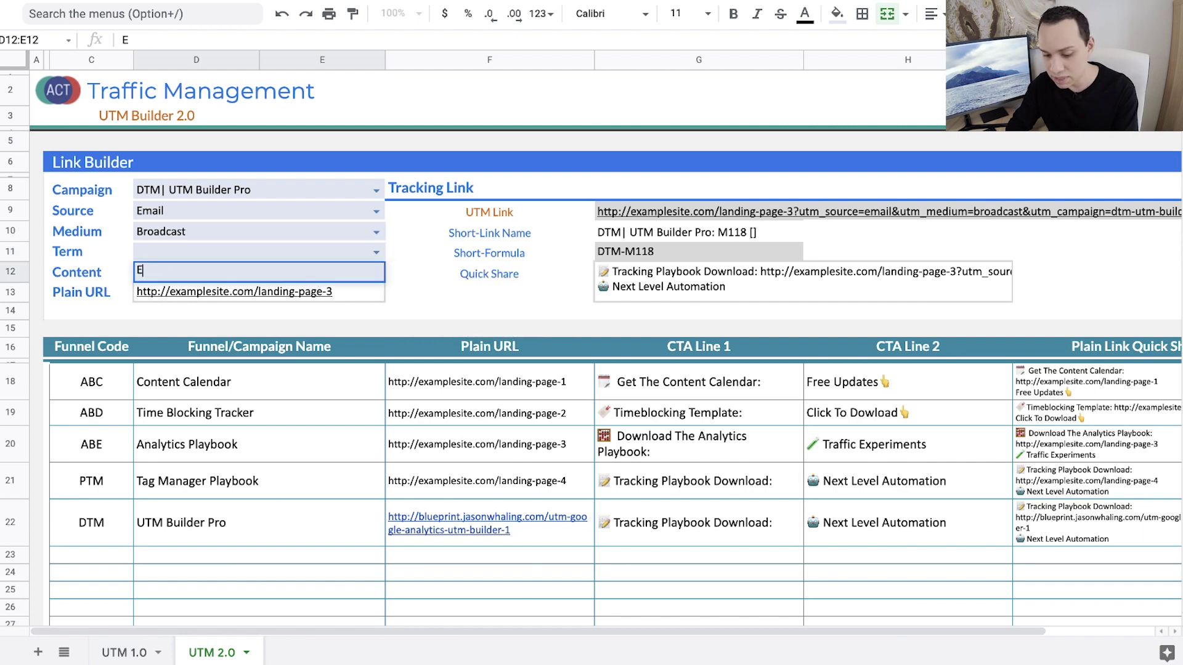
text(455)
key(Return)
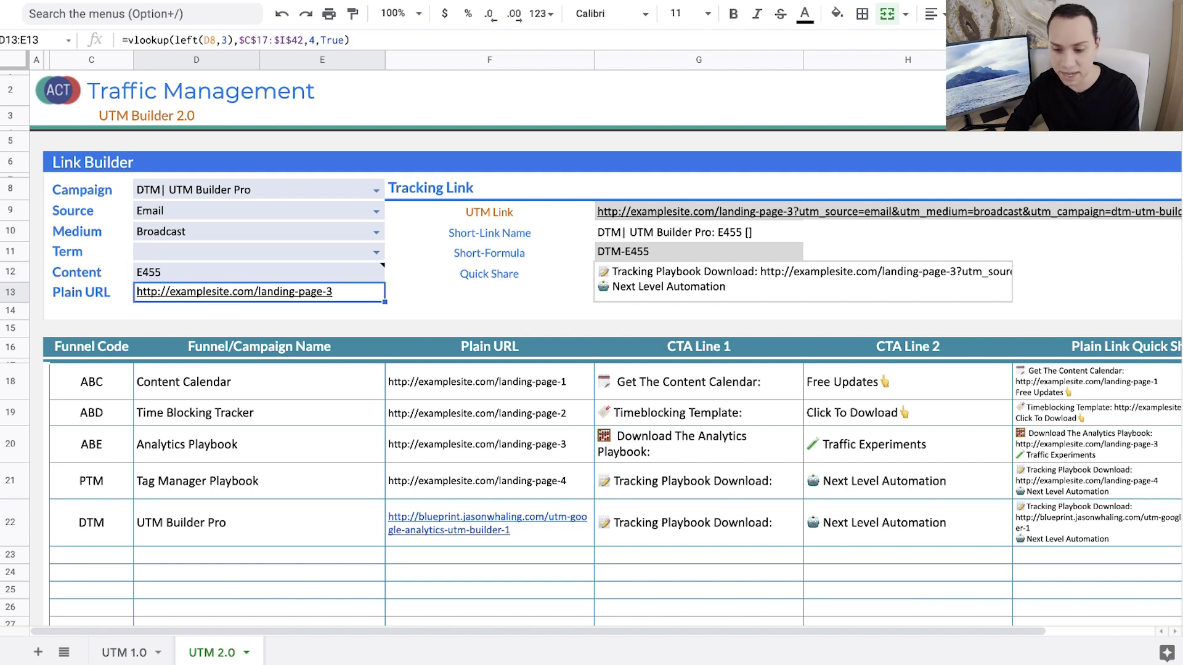
double_click(190, 301)
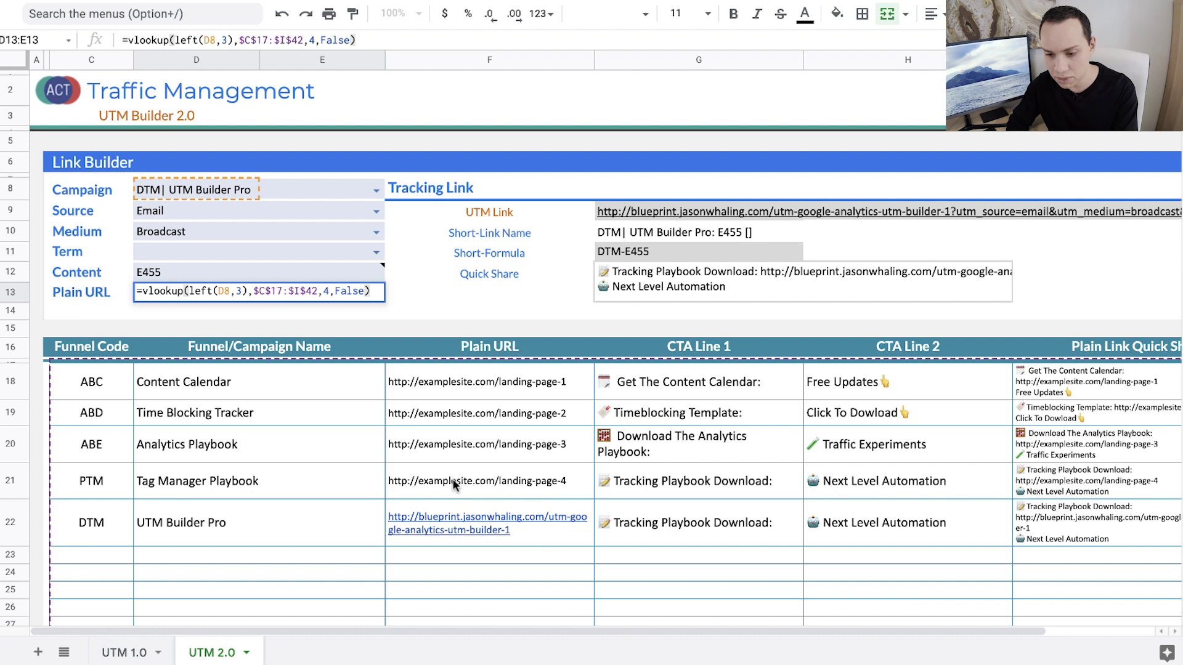
key(Escape)
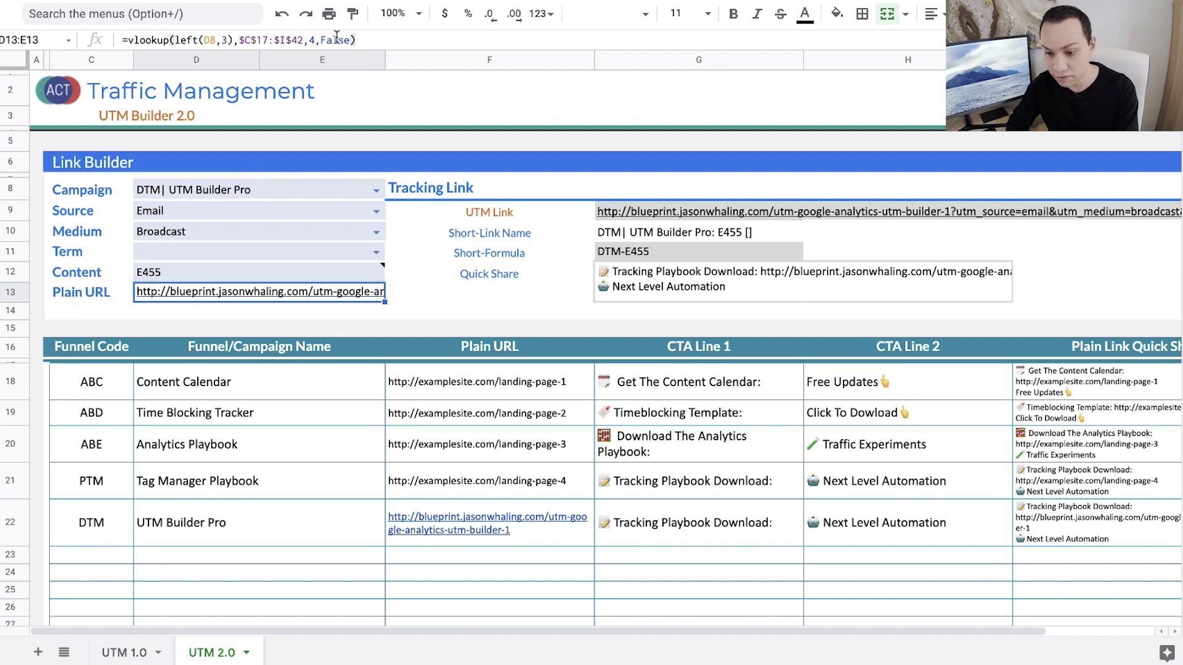
scroll(643, 212, right, 1)
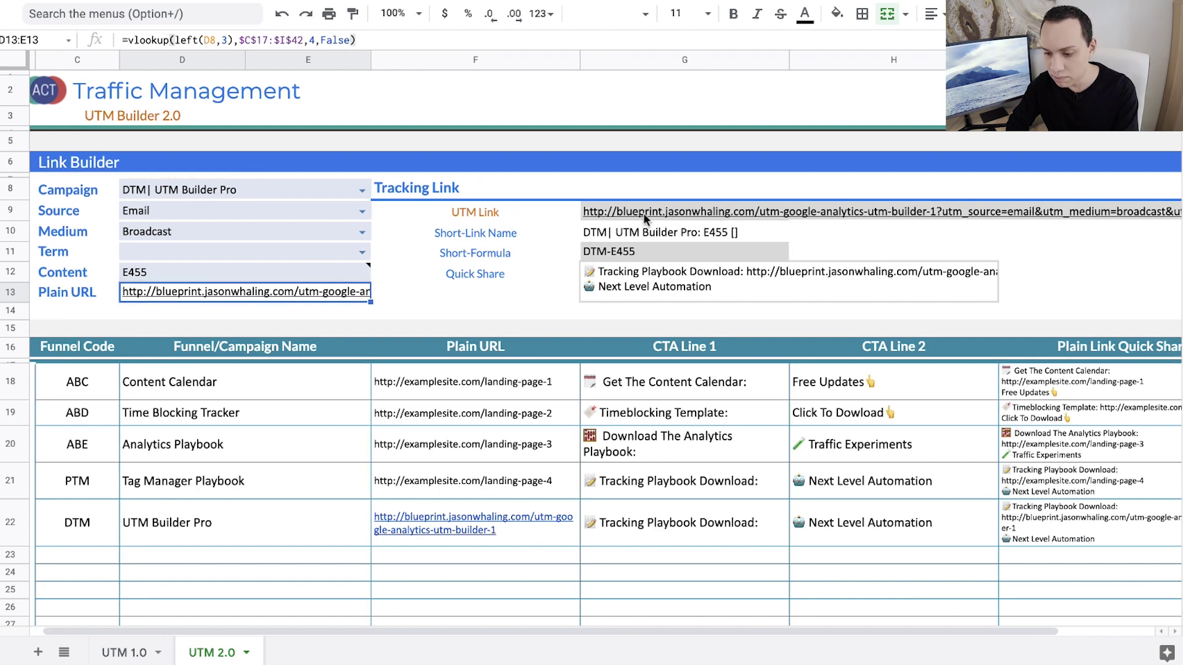
Review the UTM Link, Short-Link Name and Short-Formula formulas, ending on the Quick Share cell
click(625, 210)
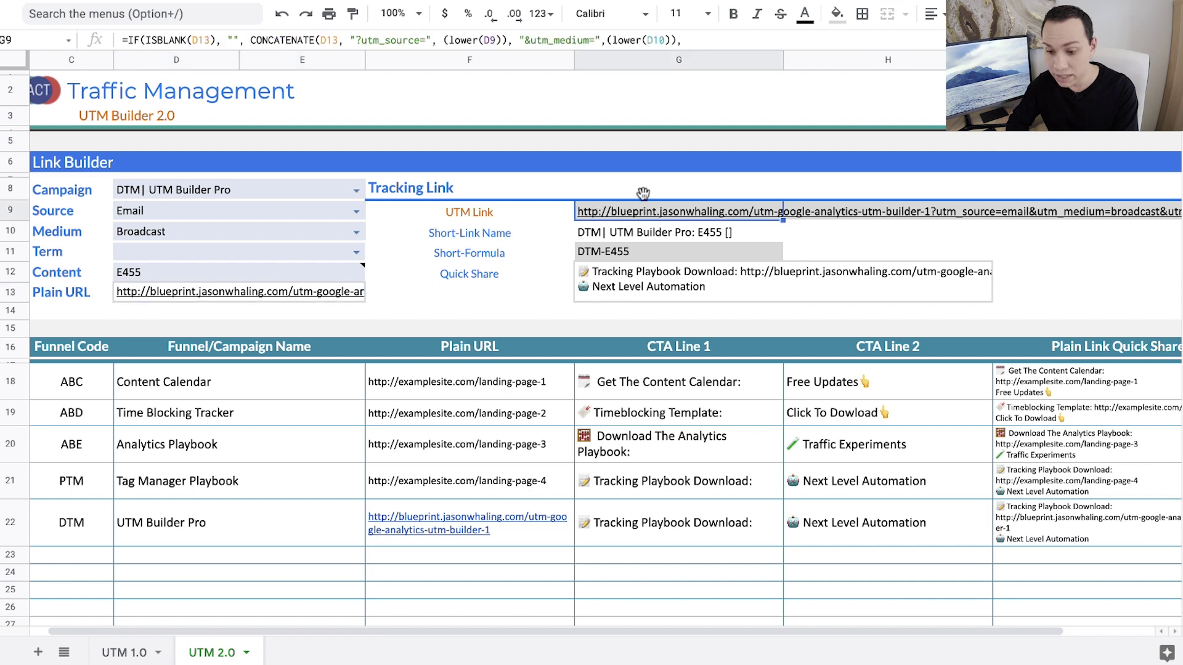
scroll(659, 210, right, 5)
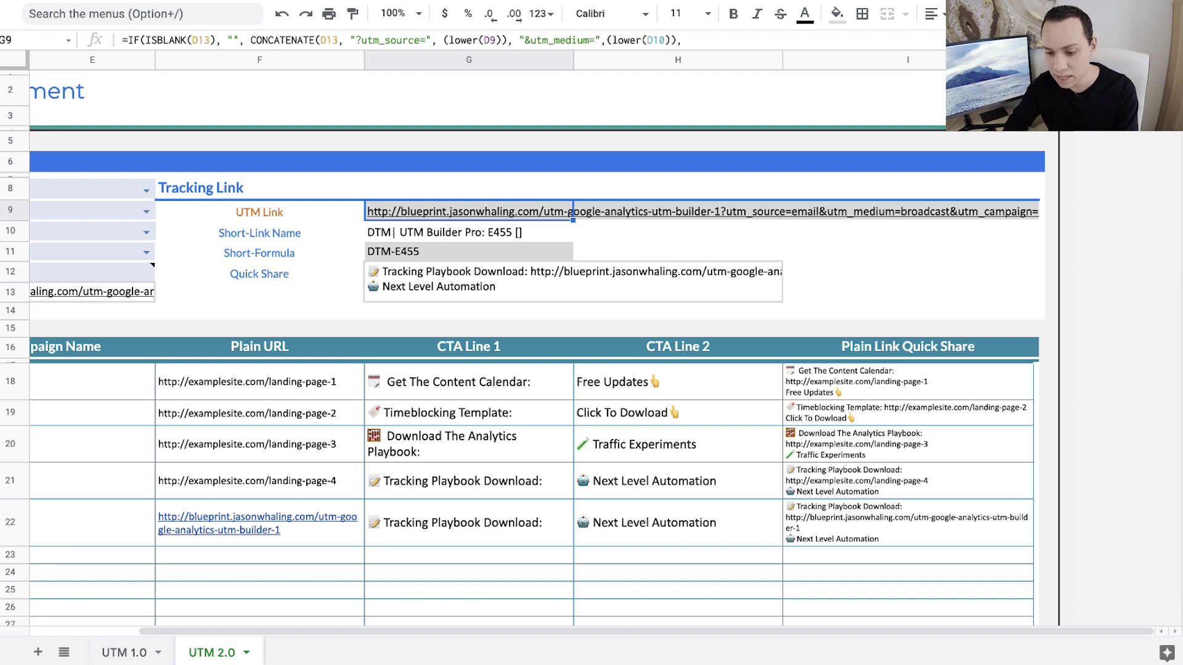
key(Down)
key(shift+Down)
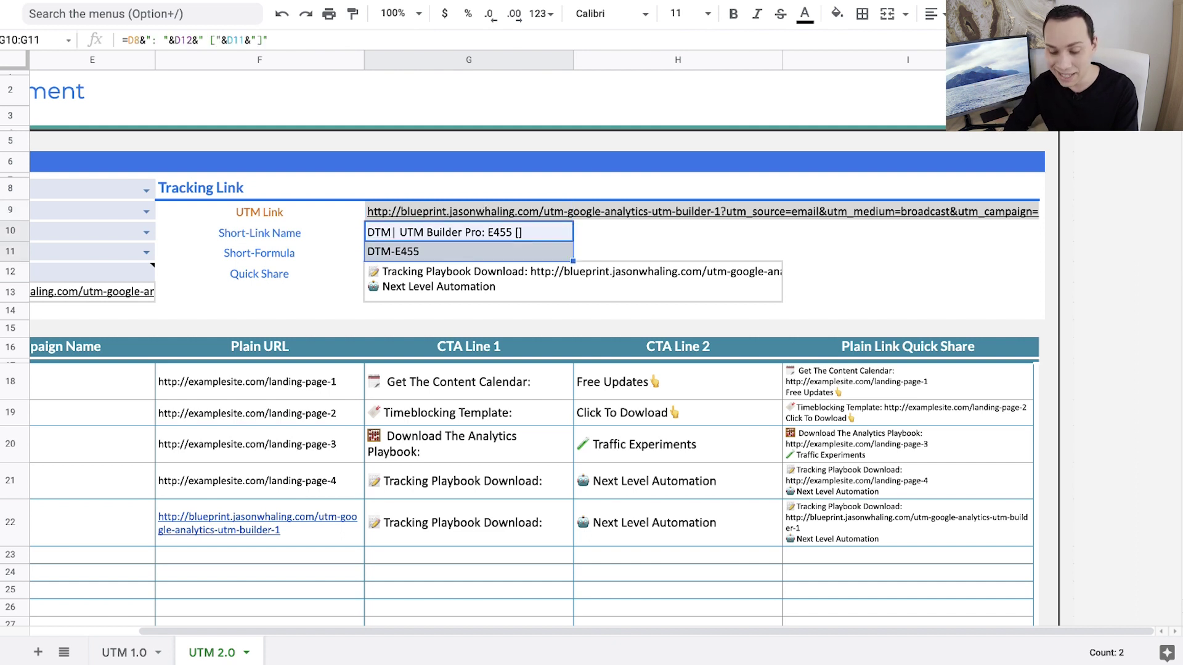
key(Left)
key(Right)
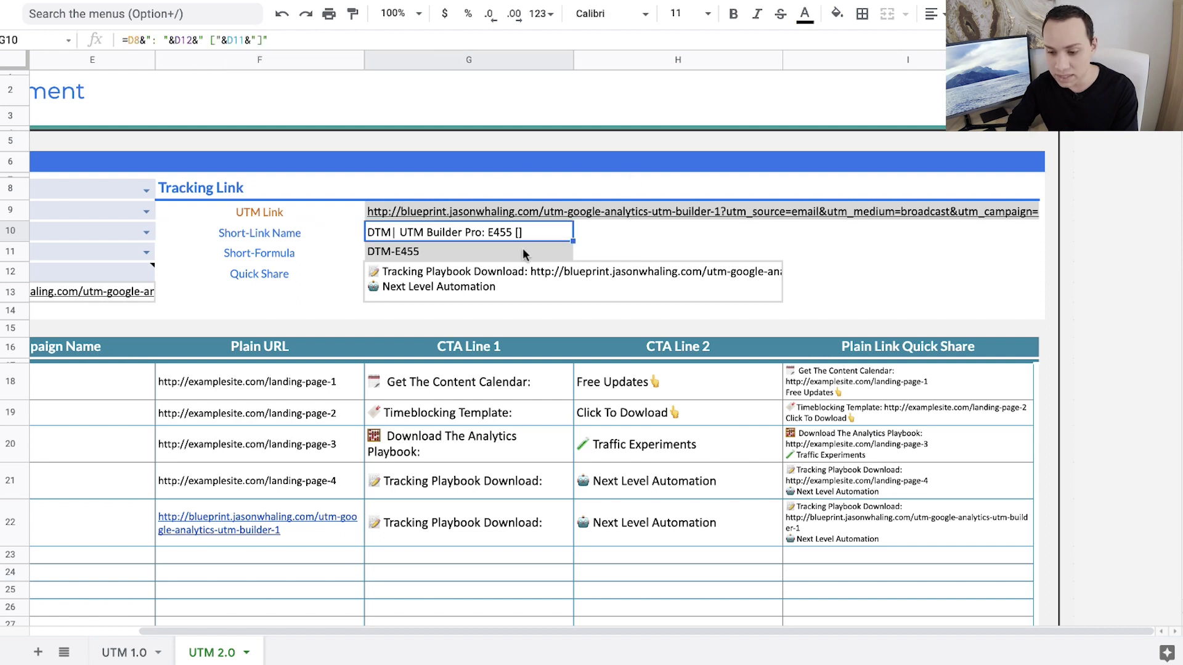
key(Down)
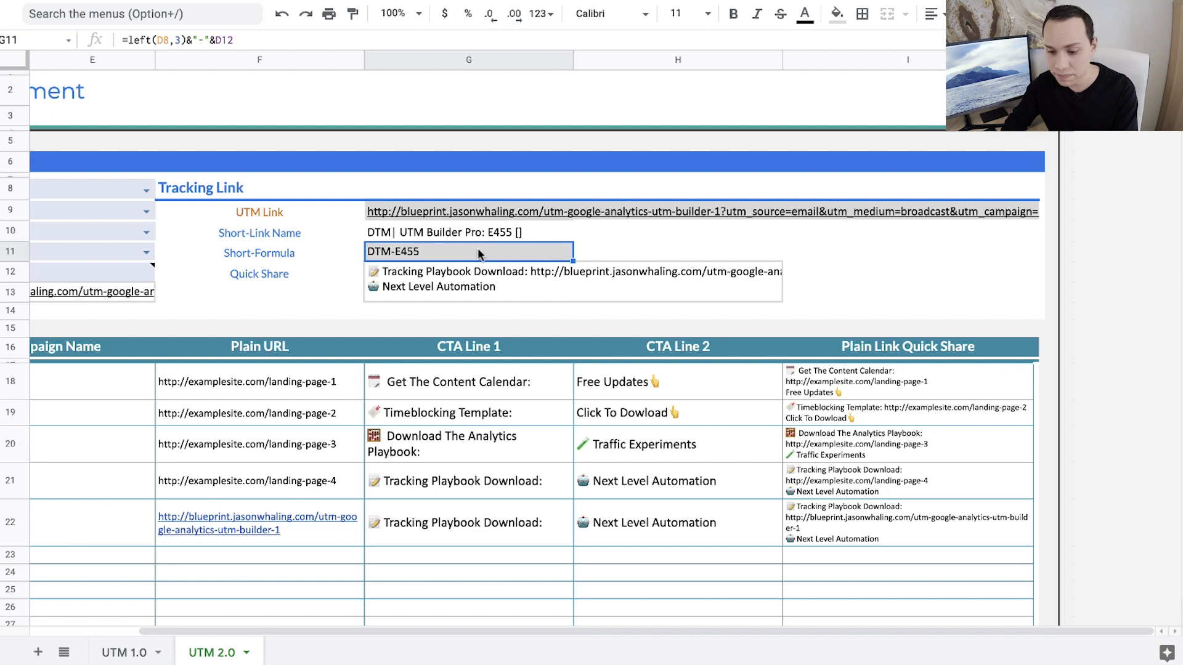
key(Down)
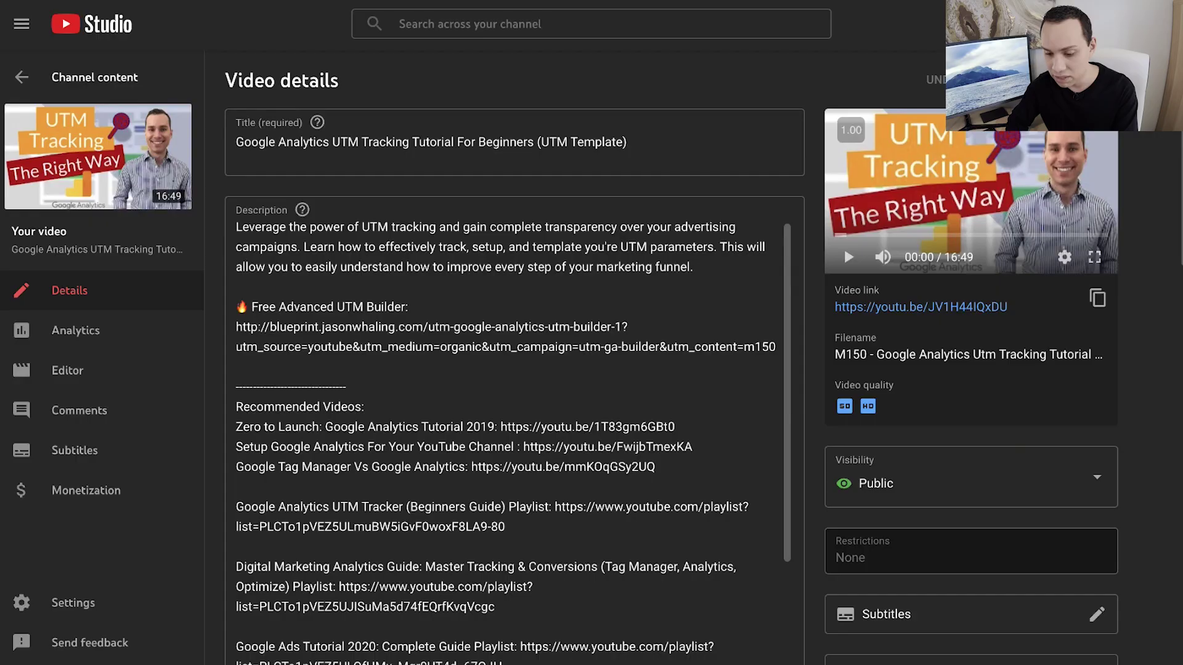
Paste the Quick Share text below the builder link in the description and strip its surrounding quotes
click(495, 370)
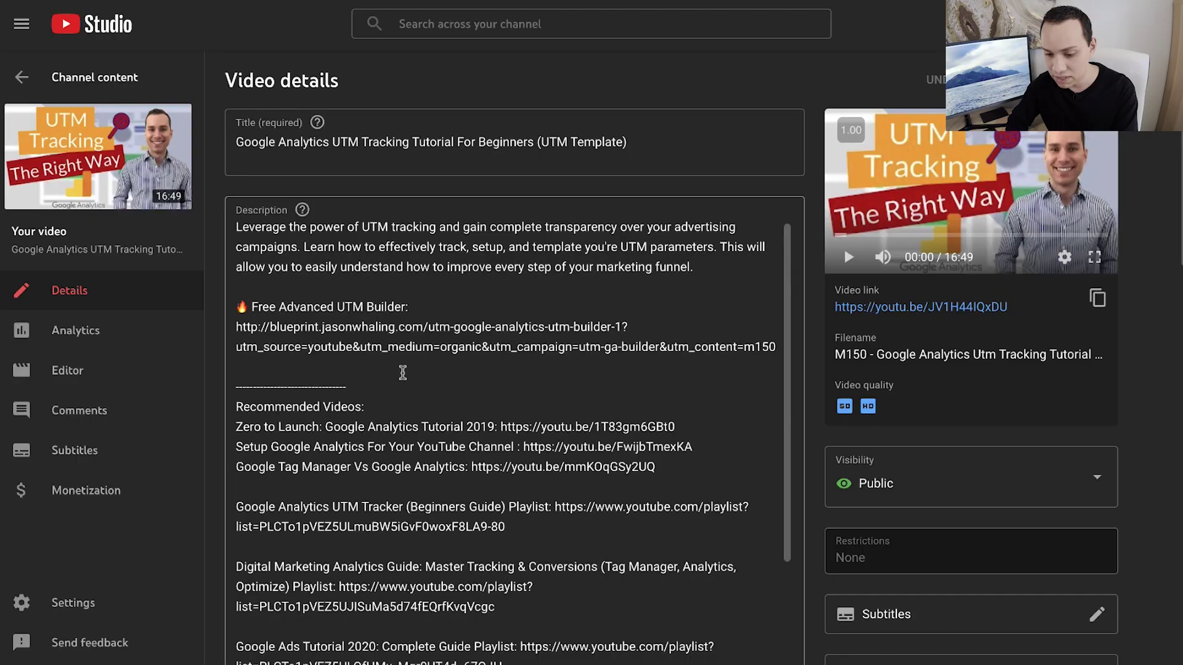
key(Return)
key(Return)
key(Up)
key(Up)
key(Return)
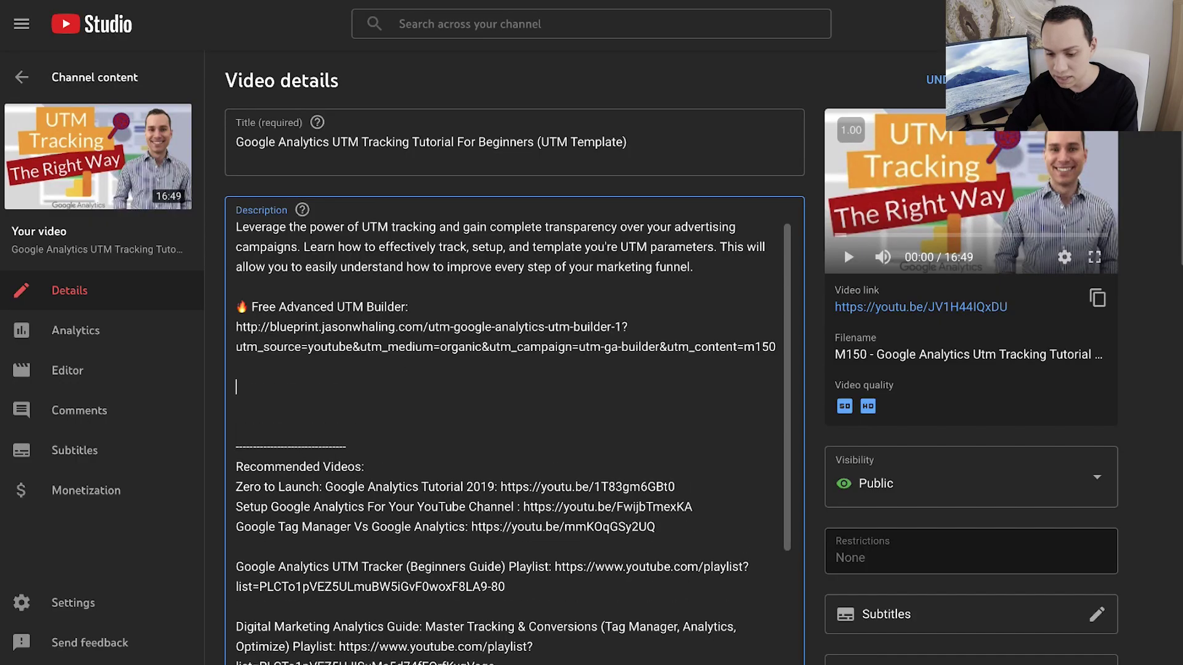
text("📝 Tracking Playbook Download: http://blueprint.jasonwhaling.com/utm-google-analytics-utm-builder-1?utm_source=email&utm_medium=broadcast&utm_campaign=dtm-utm-builder-pro&utm_content=e455 🤖 Next Level Automation")
key(BackSpace)
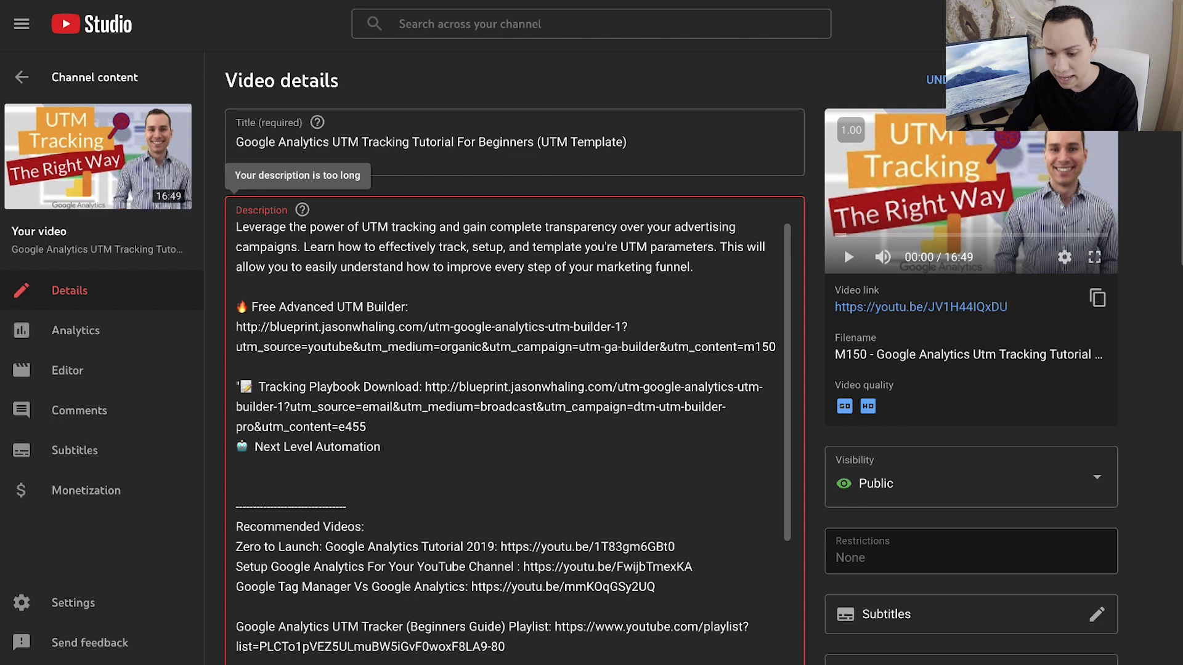
key(Up)
key(Up)
key(Home)
key(Delete)
scroll(442, 311, down, 3)
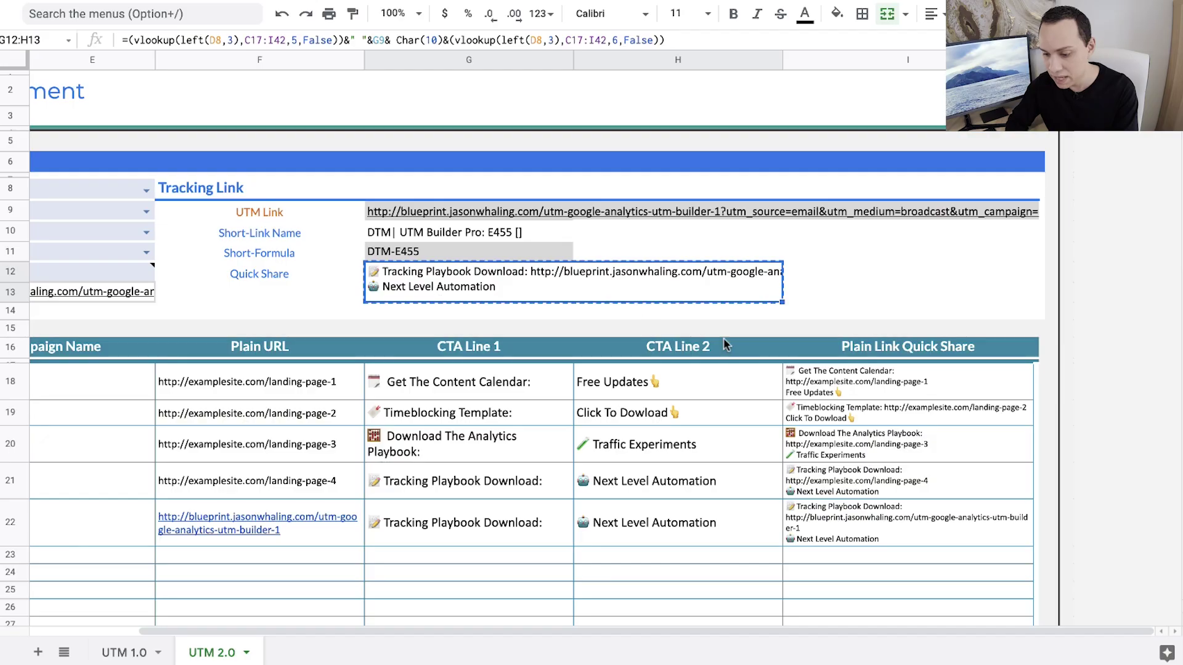
scroll(677, 339, down, 3)
Clear 'Next Level Automation' from the DTM row's CTA Line 2 cell H22
click(527, 334)
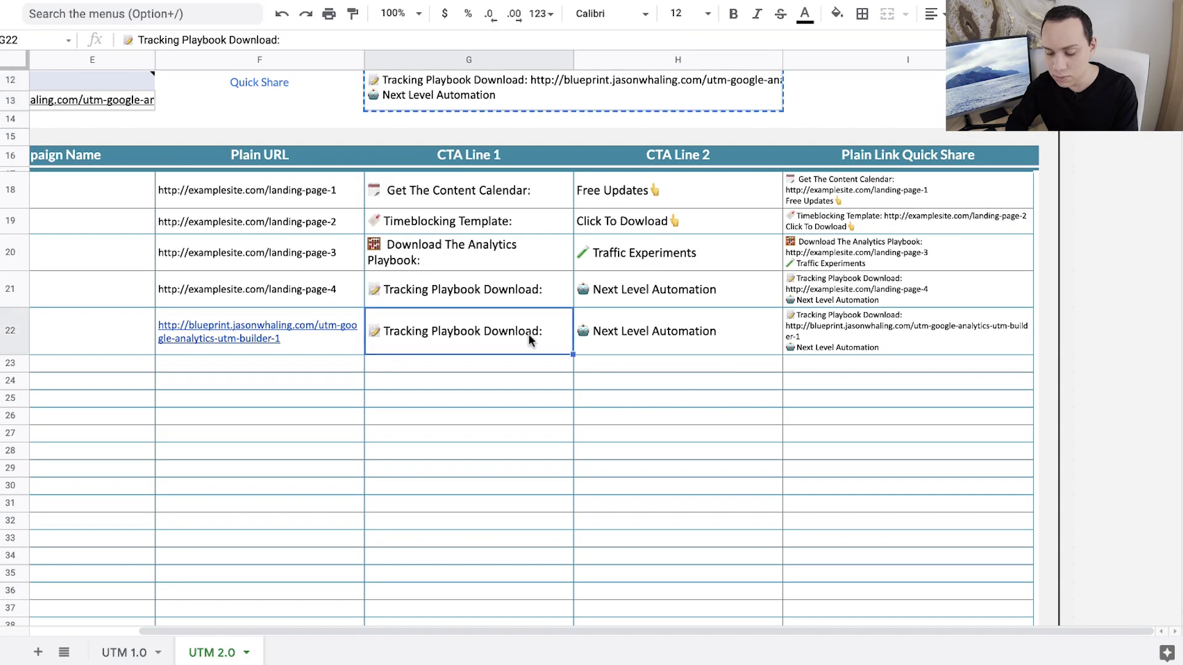
shift+click(643, 334)
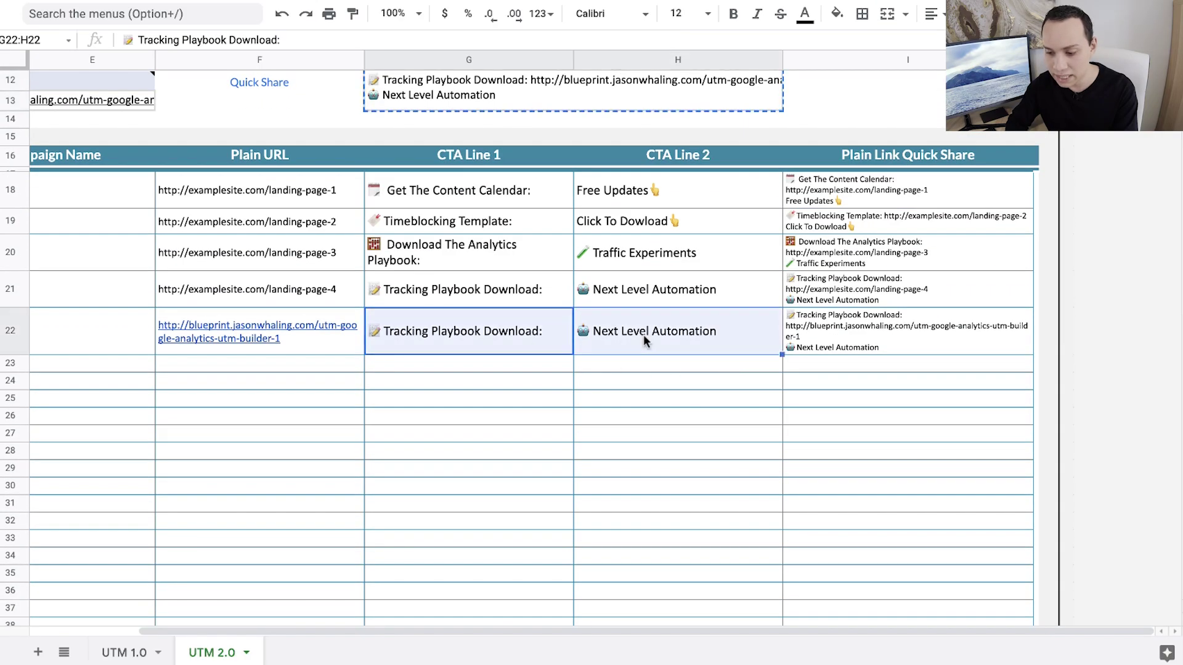
click(703, 337)
key(Delete)
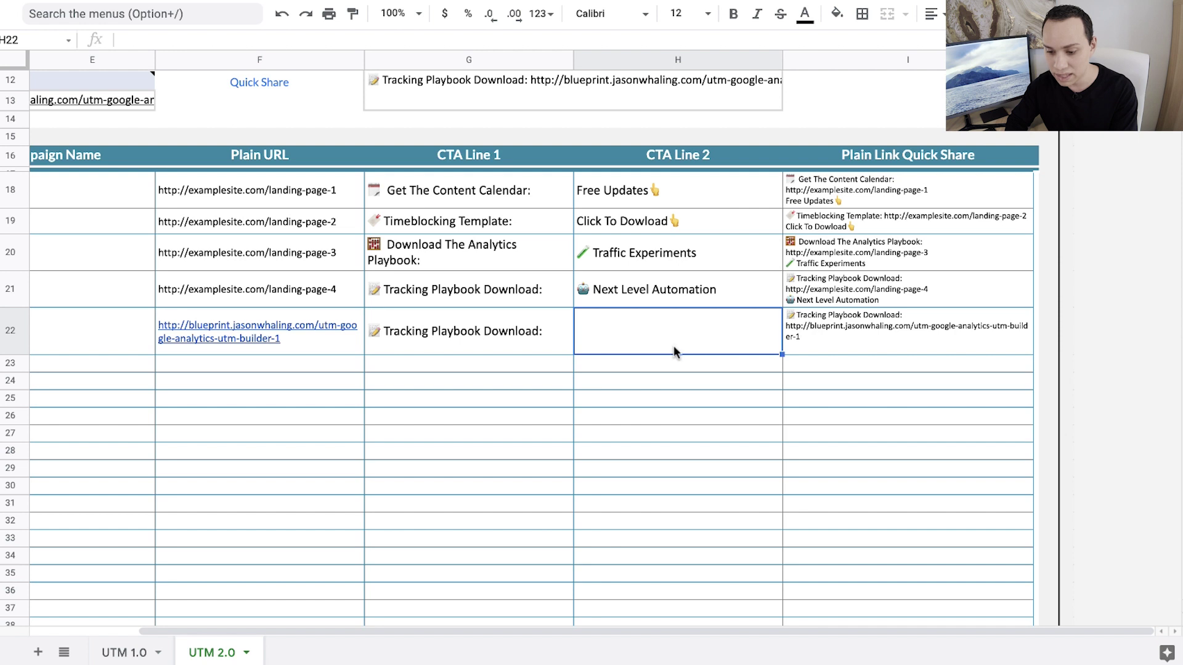
scroll(604, 377, up, 2)
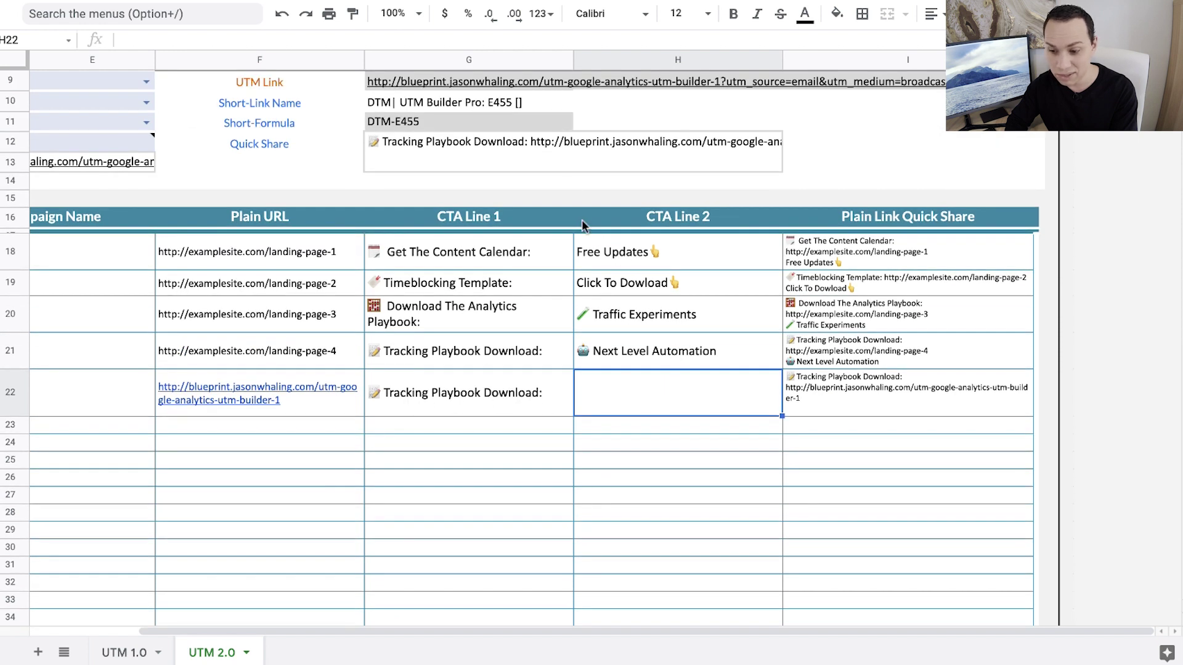
Copy the shortened Quick Share text and paste it over the old Tracking Playbook paragraph in YouTube Studio
click(564, 153)
key(super+c)
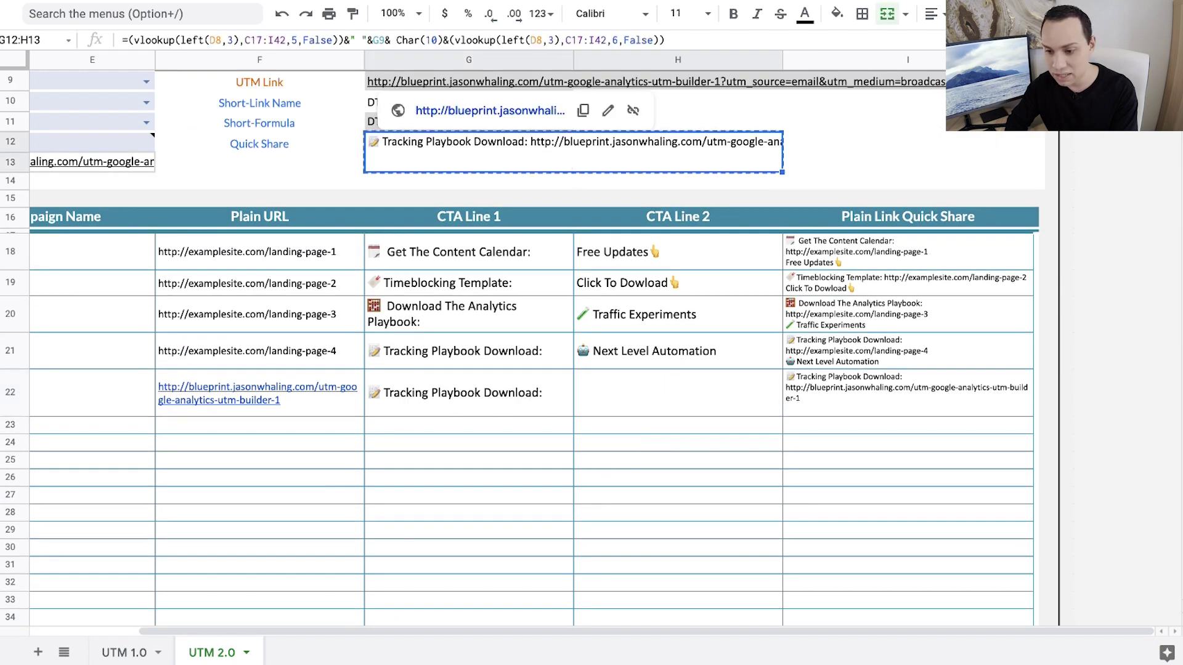
key(super+Tab)
triple_click(425, 287)
shift+click(402, 300)
key(super+v)
key(BackSpace)
key(BackSpace)
key(BackSpace)
key(BackSpace)
key(BackSpace)
key(BackSpace)
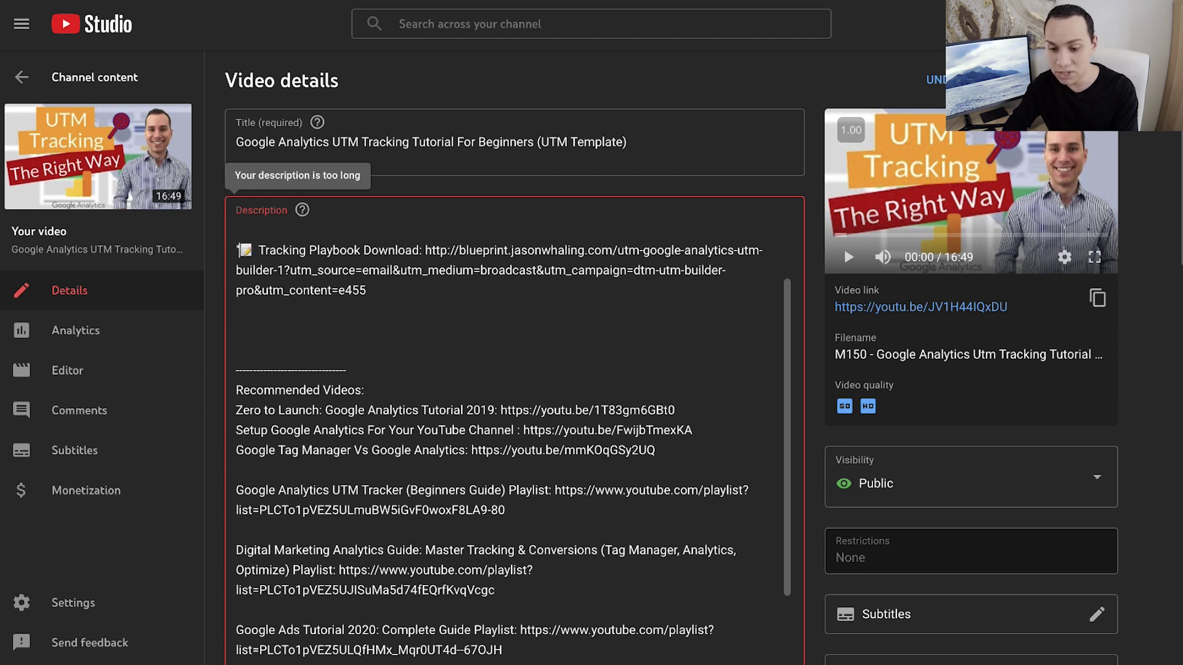
Delete the stray opening quote before the emoji on the Tracking Playbook line
key(super+Up)
key(Delete)
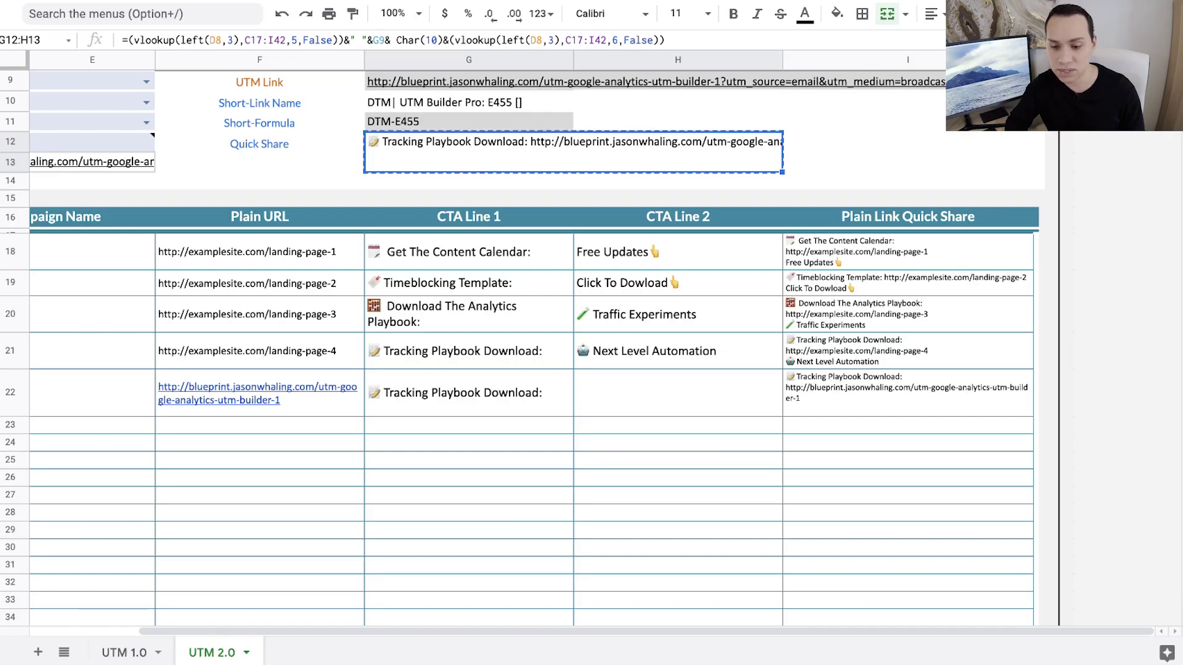
scroll(212, 392, left, 5)
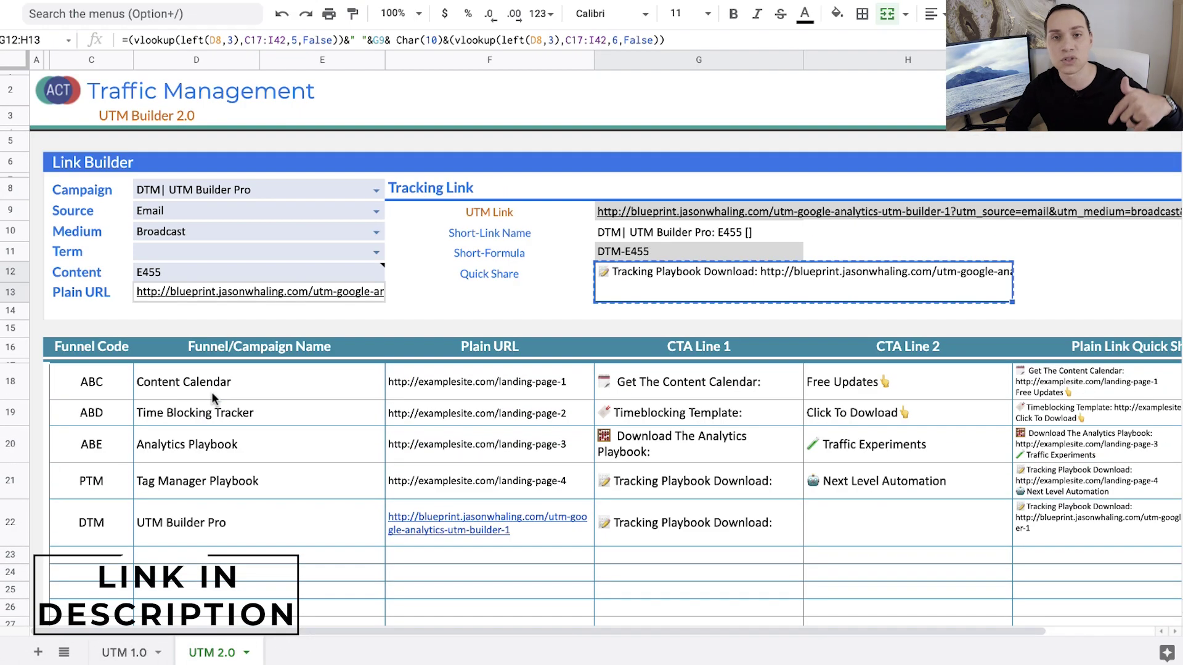